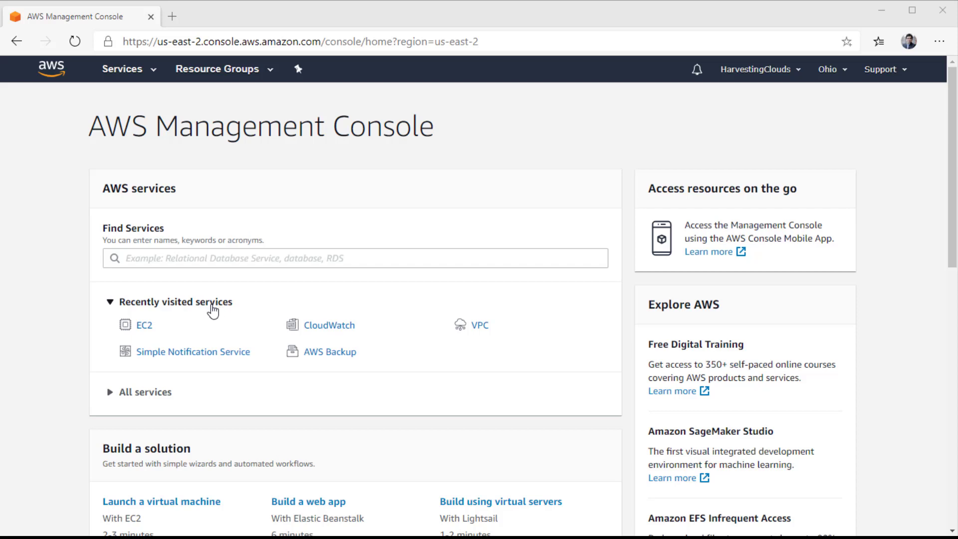
Go to EC2 Instances, select AccountVM101 and show its monitoring graphs.
{"action": "left_click", "coordinate": [153, 70]}
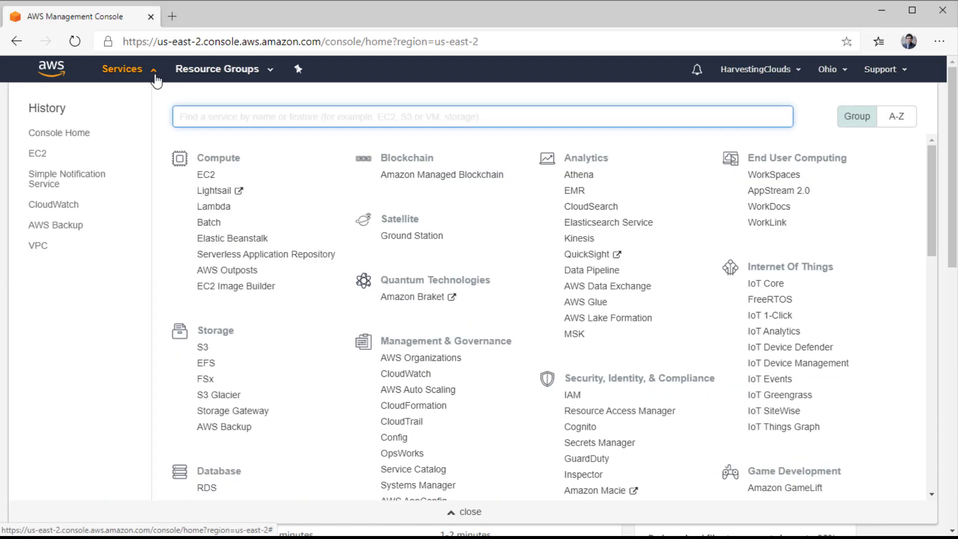
{"action": "left_click", "coordinate": [210, 175]}
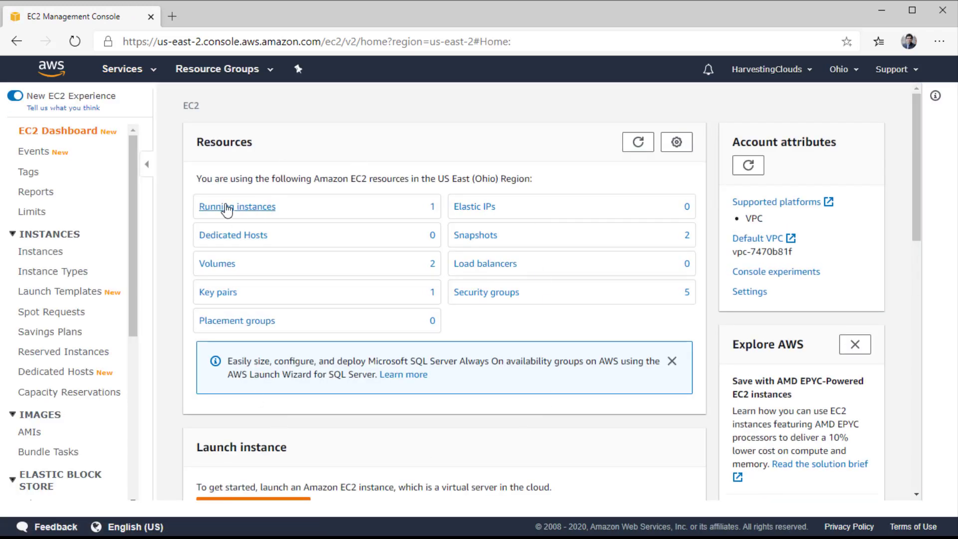
{"action": "left_click", "coordinate": [47, 255]}
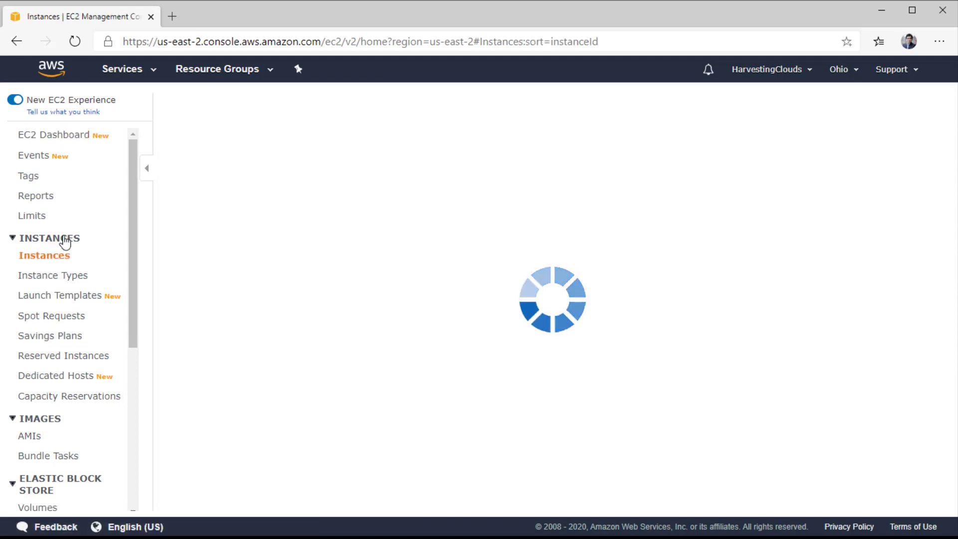
{"action": "left_click_drag", "start_coordinate": [434, 220], "coordinate": [429, 245]}
{"action": "left_click", "coordinate": [402, 206]}
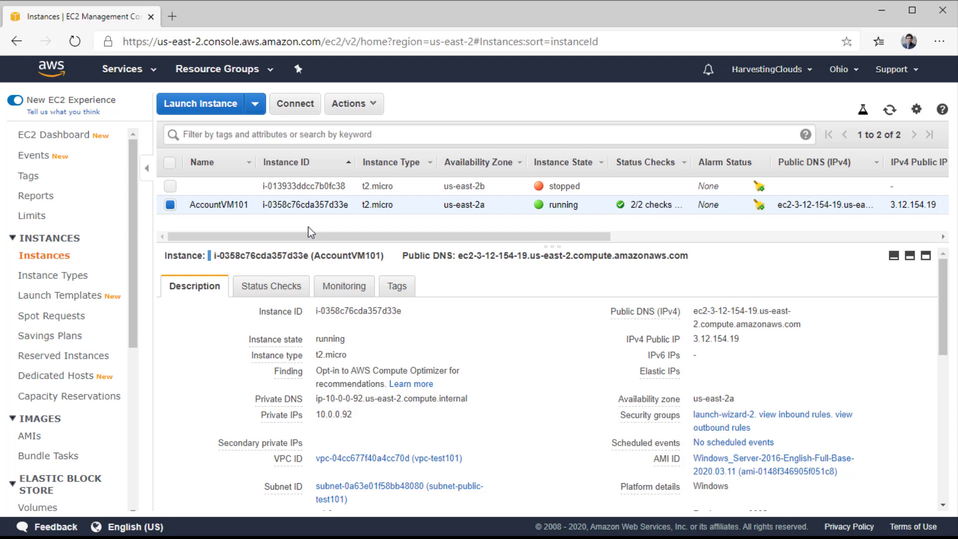
{"action": "left_click", "coordinate": [347, 284]}
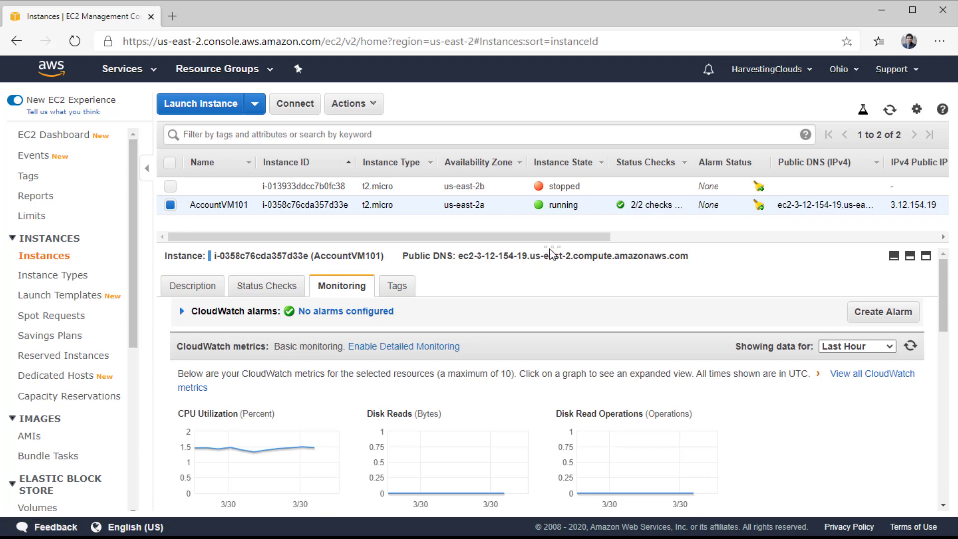
Enlarge the monitoring pane and review AccountVM101's graphs from CPU Utilization down to CPU Credit Balance.
{"action": "left_click_drag", "start_coordinate": [549, 244], "coordinate": [550, 216]}
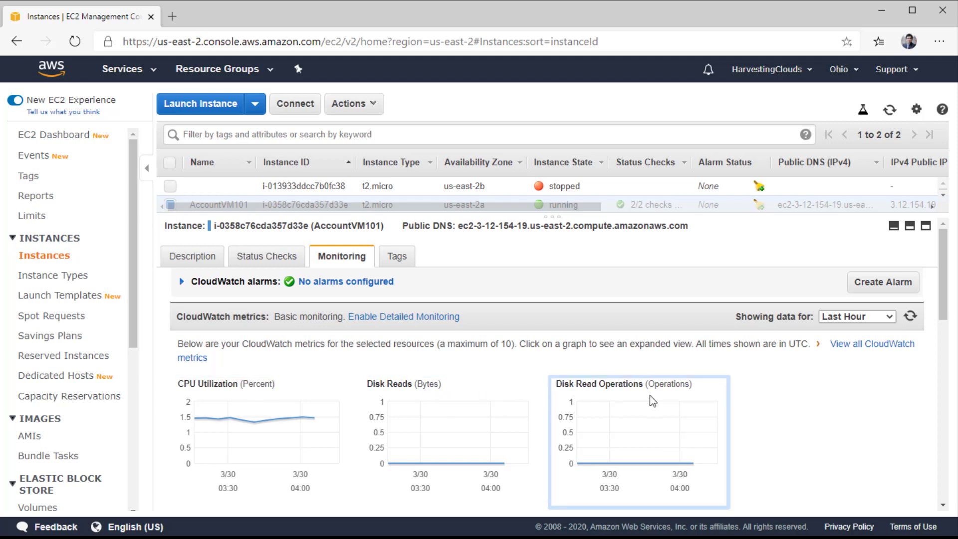
{"action": "scroll", "coordinate": [820, 417], "scroll_direction": "down", "scroll_amount": 4}
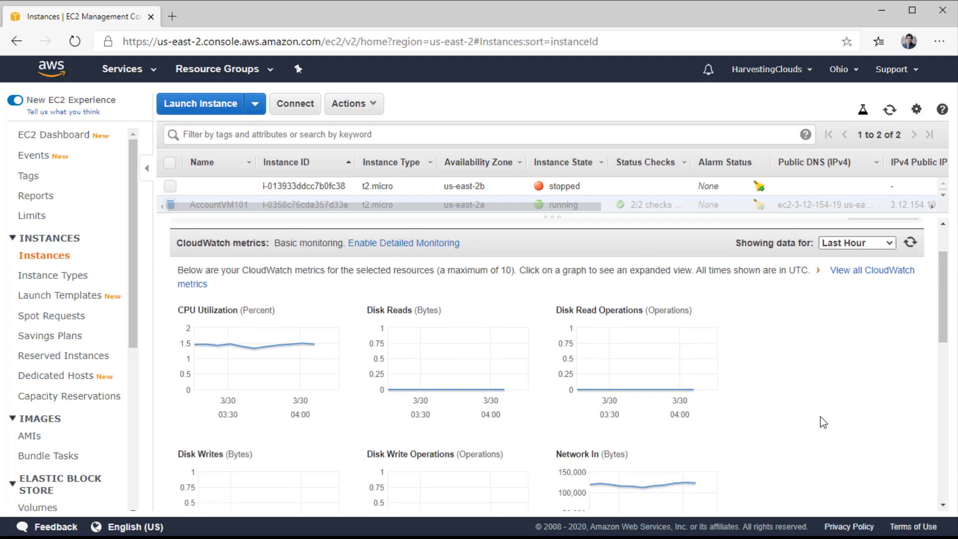
{"action": "scroll", "coordinate": [820, 415], "scroll_direction": "down", "scroll_amount": 2}
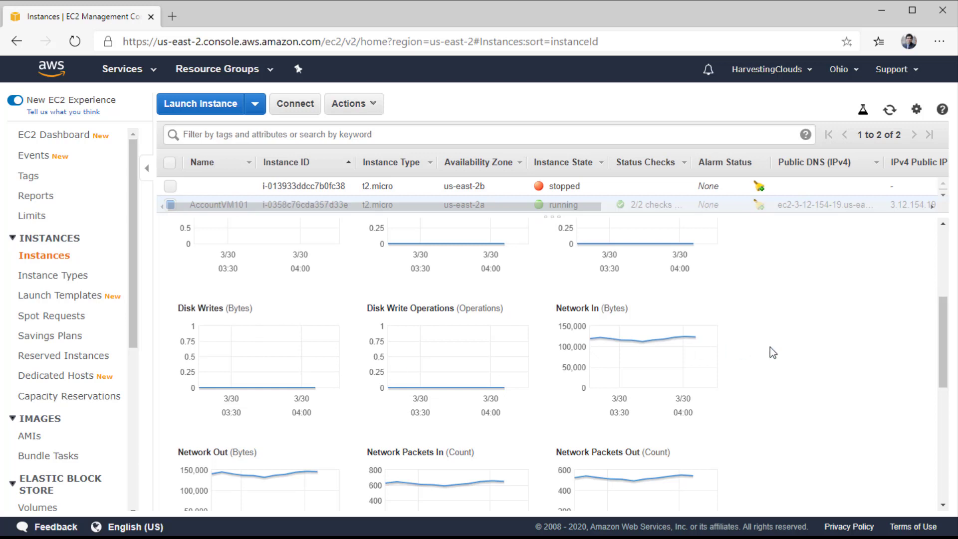
{"action": "scroll", "coordinate": [783, 359], "scroll_direction": "down", "scroll_amount": 1}
{"action": "scroll", "coordinate": [793, 375], "scroll_direction": "down", "scroll_amount": 3}
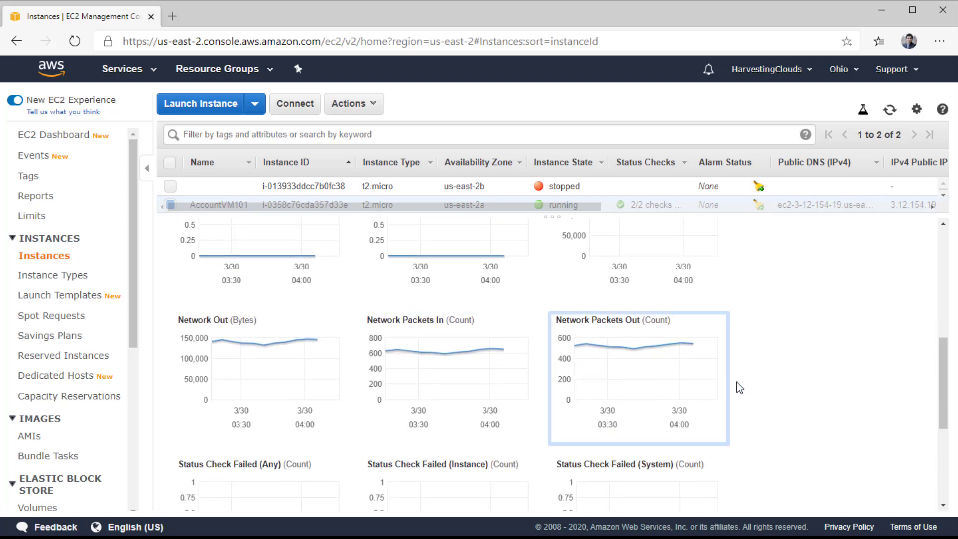
{"action": "scroll", "coordinate": [793, 380], "scroll_direction": "down", "scroll_amount": 4}
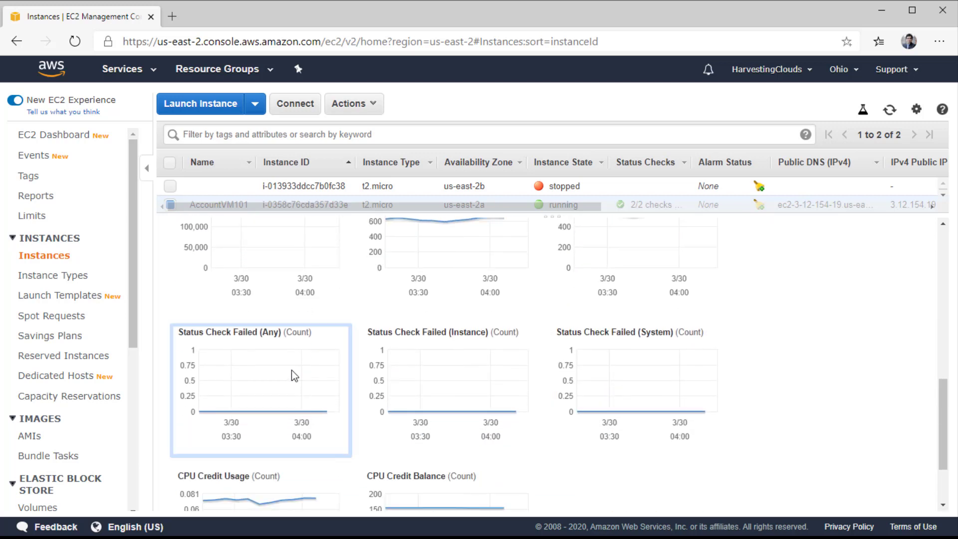
{"action": "scroll", "coordinate": [786, 389], "scroll_direction": "down", "scroll_amount": 3}
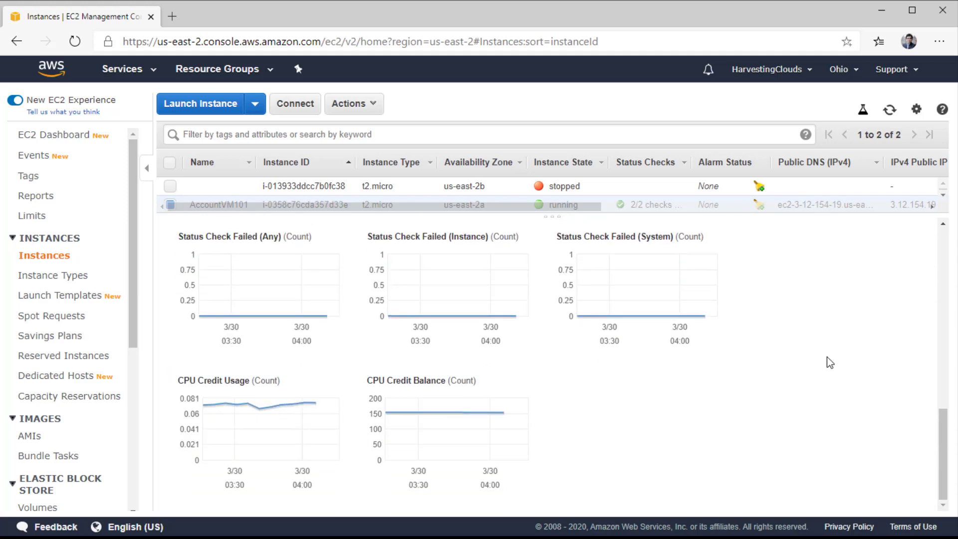
{"action": "scroll", "coordinate": [818, 360], "scroll_direction": "up", "scroll_amount": 10}
{"action": "scroll", "coordinate": [804, 364], "scroll_direction": "up", "scroll_amount": 1}
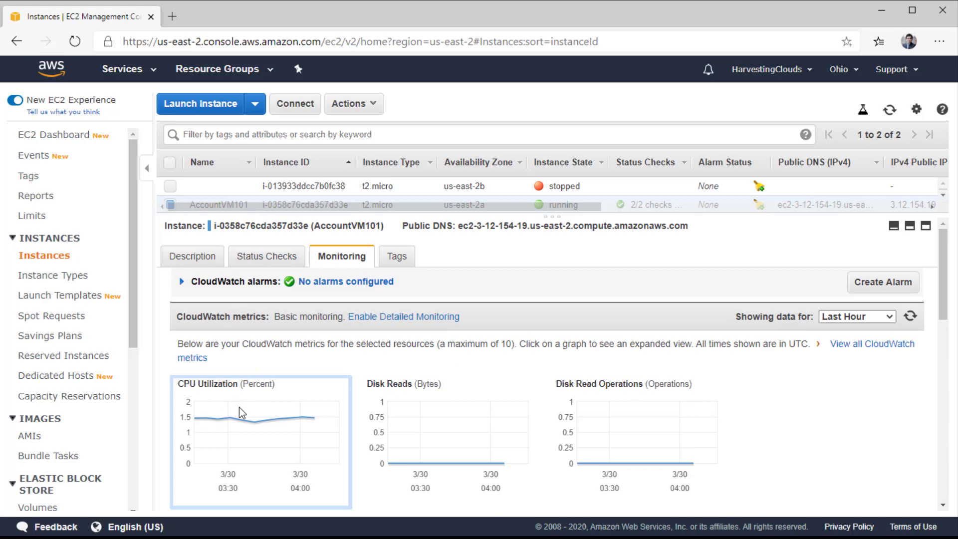
Expand the CPU Utilization graph and set its time range to Last 12 Hours.
{"action": "left_click", "coordinate": [255, 435]}
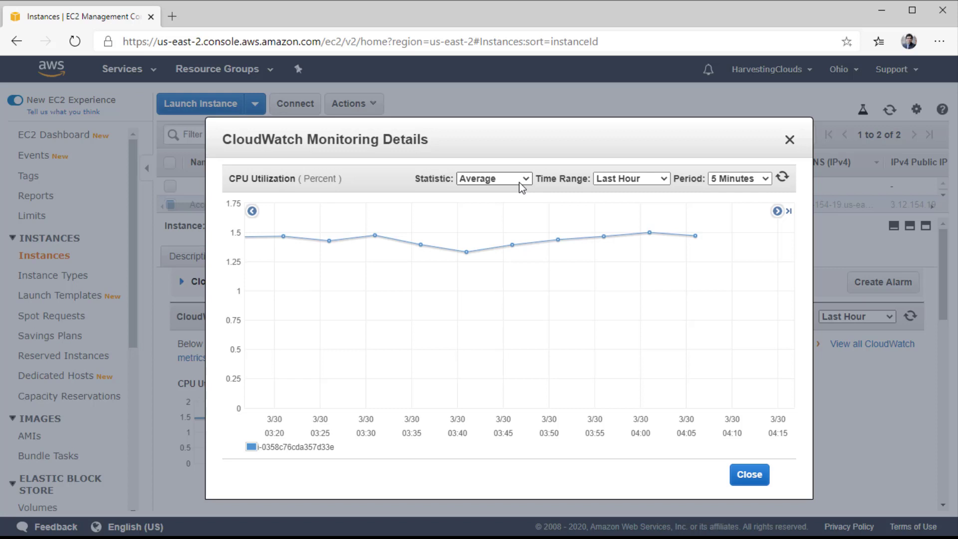
{"action": "left_click", "coordinate": [624, 179]}
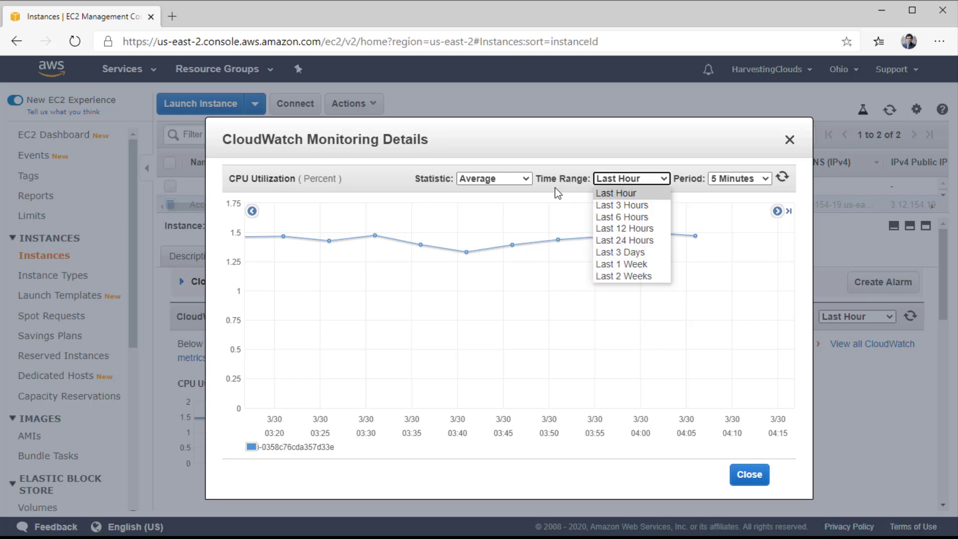
{"action": "left_click", "coordinate": [621, 230]}
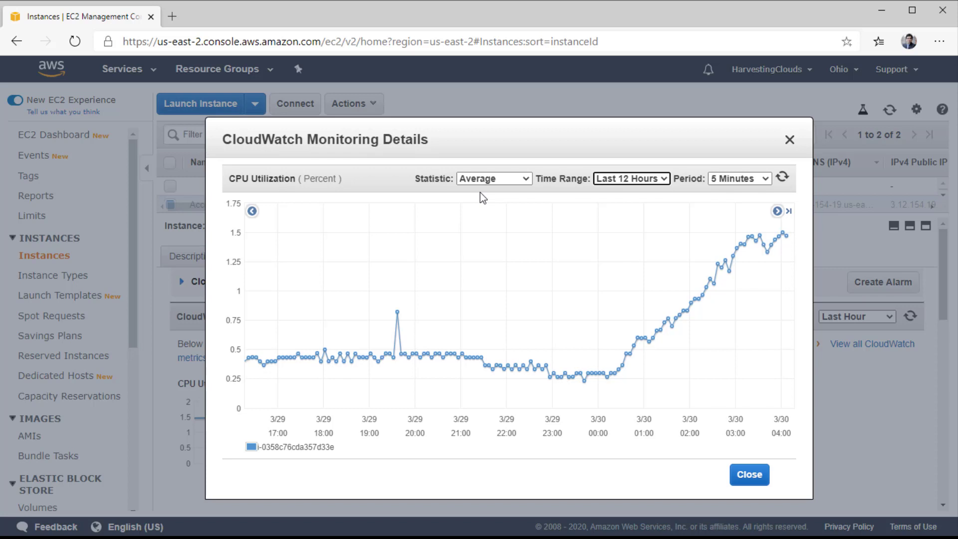
{"action": "left_click", "coordinate": [738, 180]}
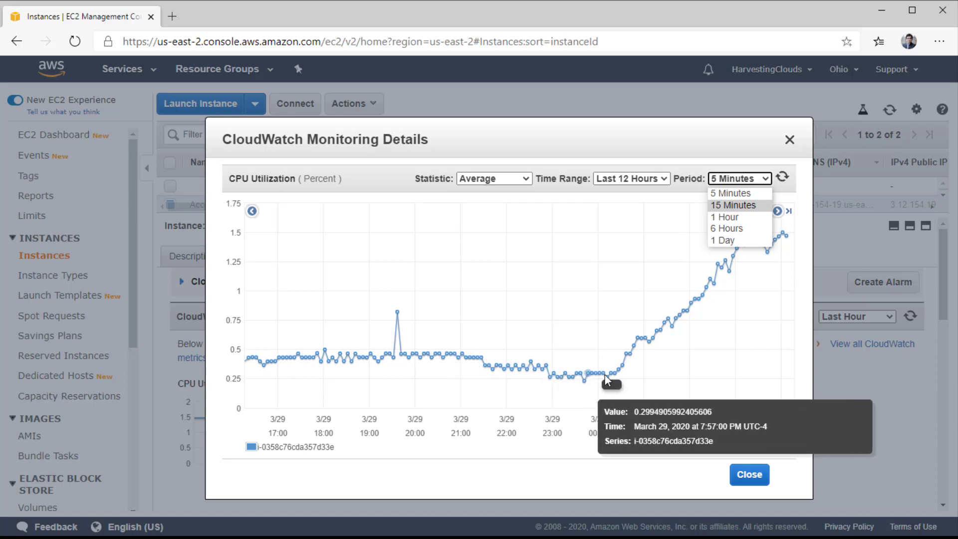
{"action": "left_click", "coordinate": [726, 205]}
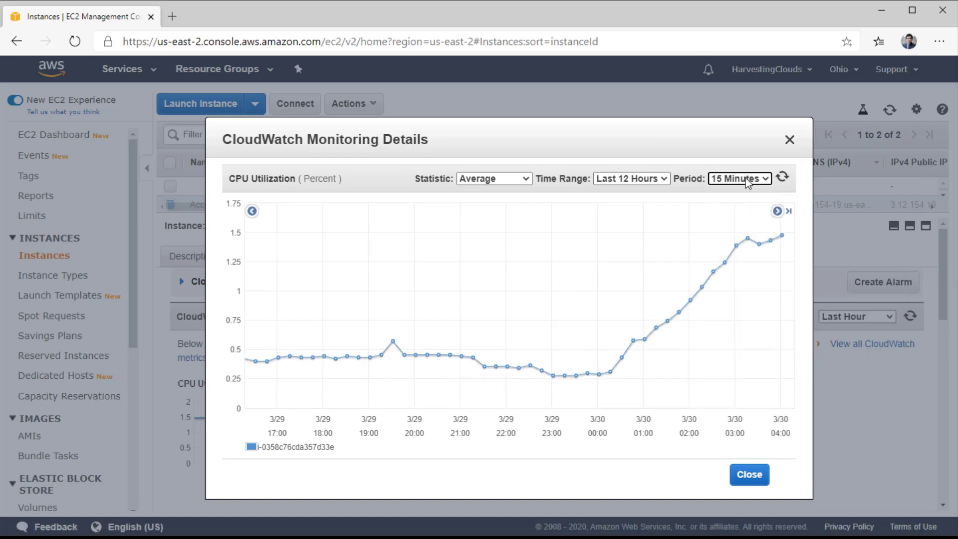
{"action": "left_click", "coordinate": [748, 182]}
{"action": "left_click", "coordinate": [742, 216]}
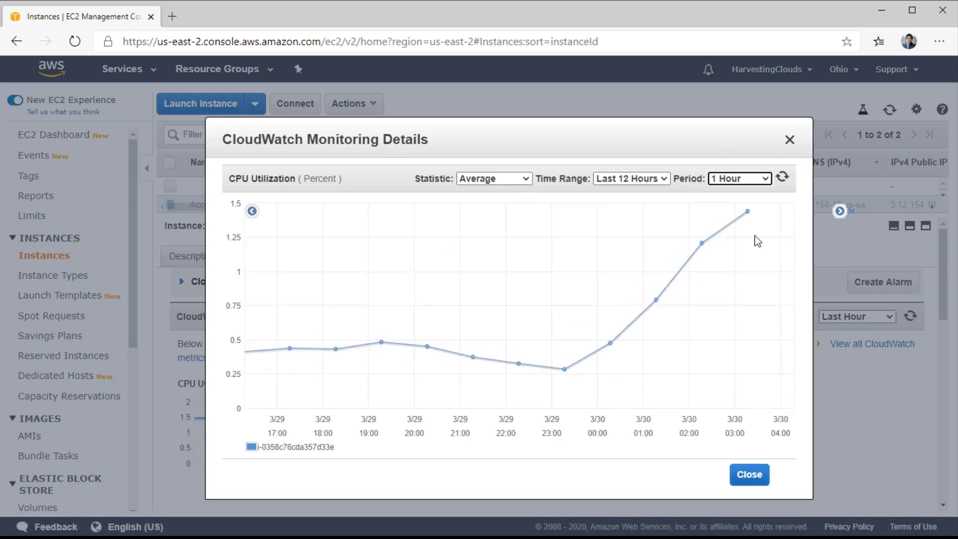
{"action": "mouse_move", "coordinate": [749, 215]}
{"action": "mouse_move", "coordinate": [704, 244]}
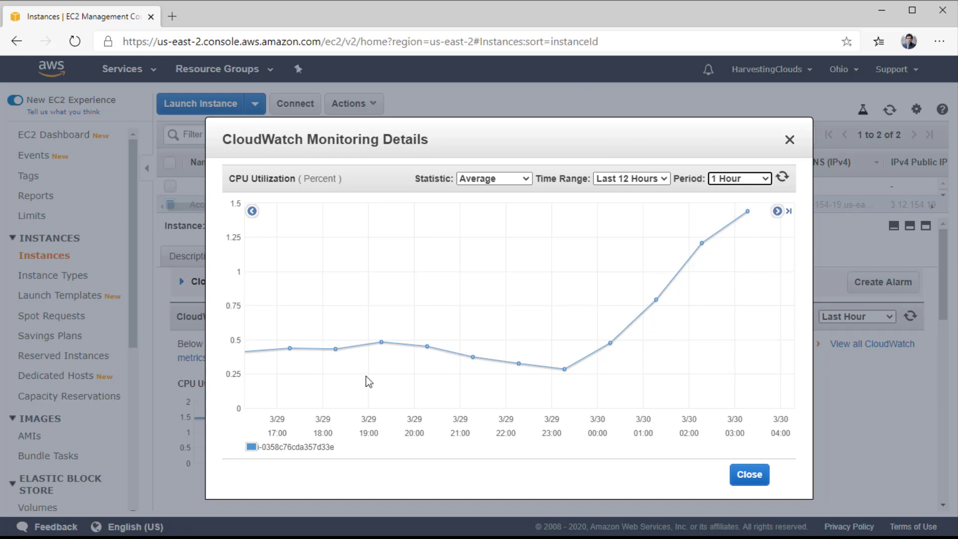
{"action": "left_click", "coordinate": [752, 181]}
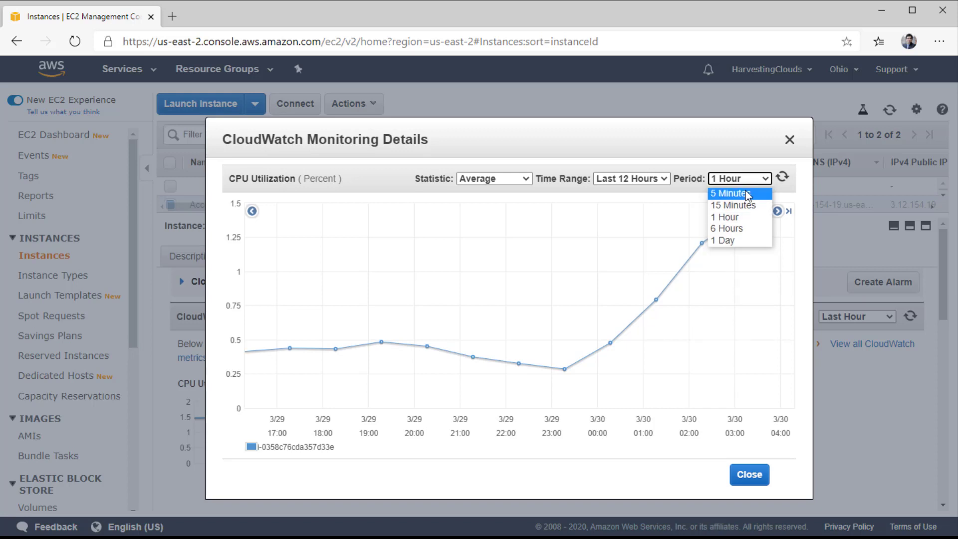
{"action": "left_click", "coordinate": [727, 202]}
{"action": "mouse_move", "coordinate": [342, 364]}
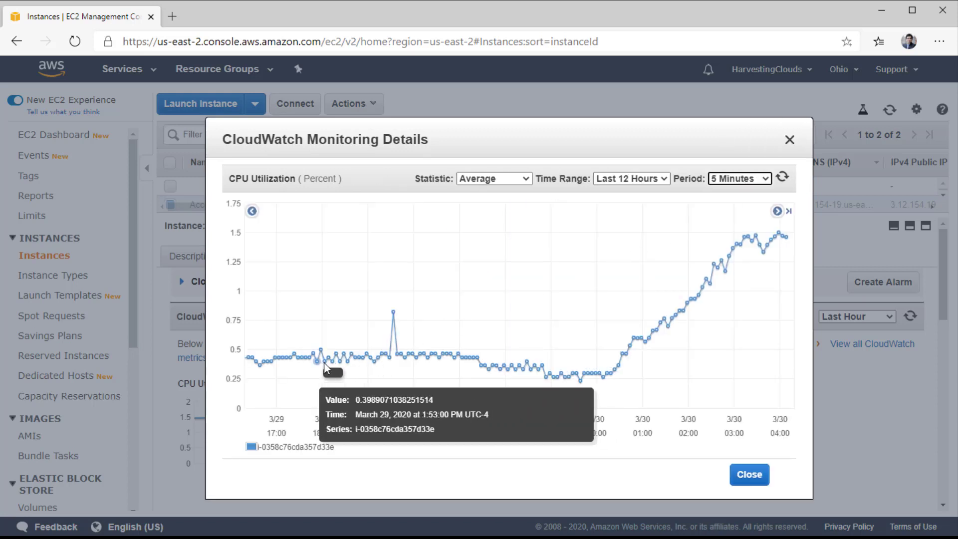
{"action": "mouse_move", "coordinate": [738, 248]}
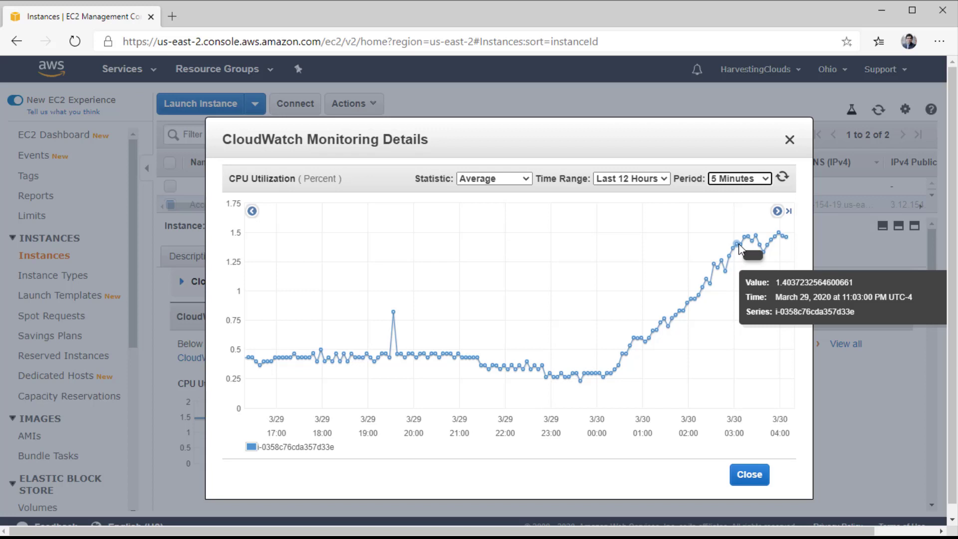
{"action": "left_click", "coordinate": [645, 177]}
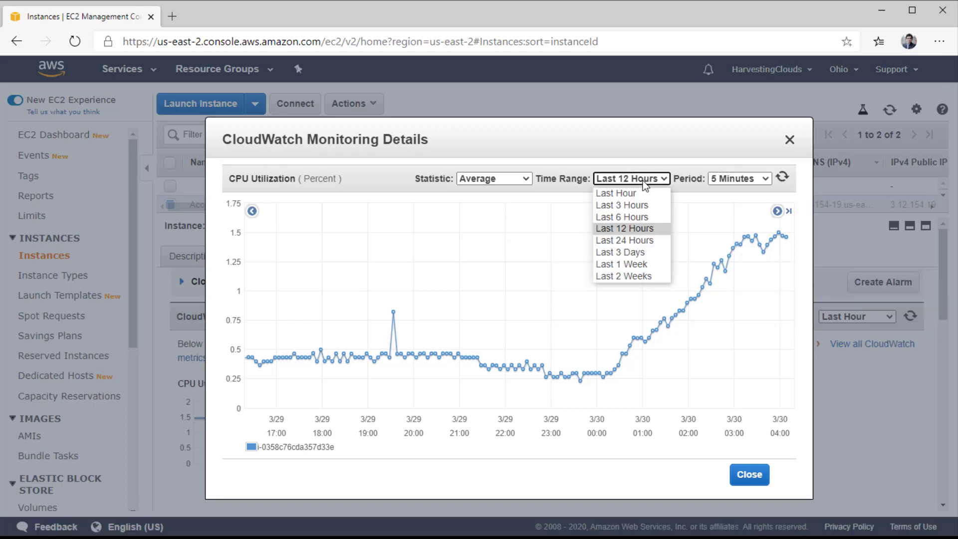
{"action": "left_click", "coordinate": [534, 205]}
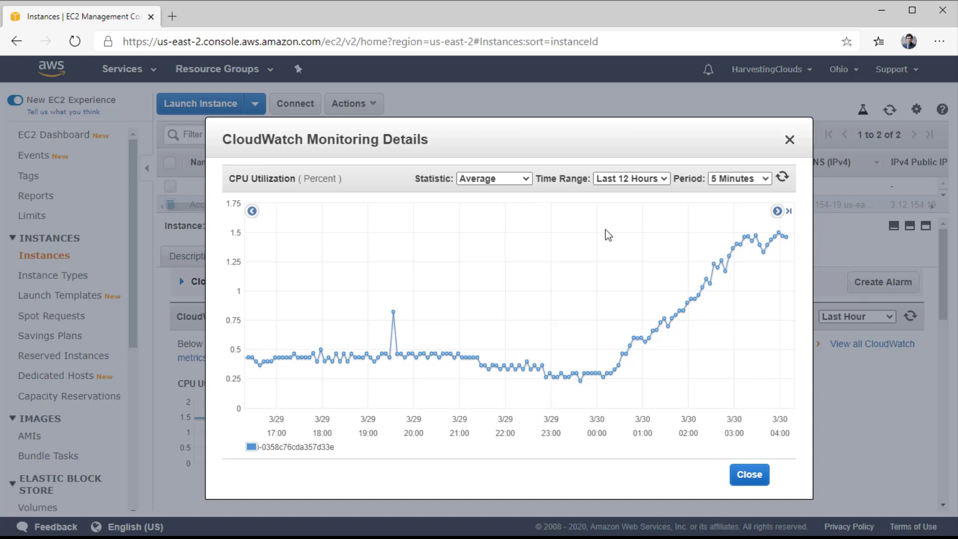
Close the expanded graph and list AccountVM101's metrics under CloudWatch EC2 Per-Instance Metrics.
{"action": "left_click", "coordinate": [745, 475]}
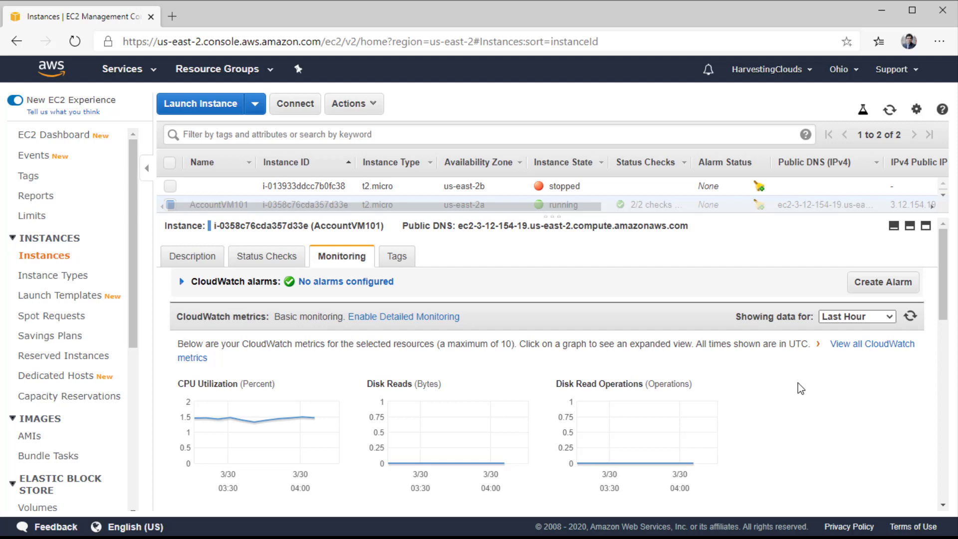
{"action": "left_click", "coordinate": [854, 345]}
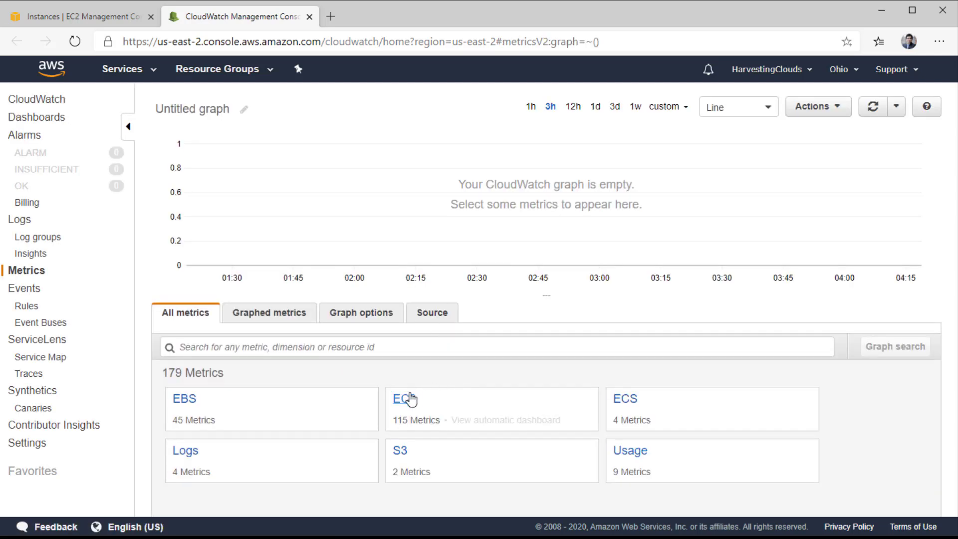
{"action": "left_click", "coordinate": [404, 399]}
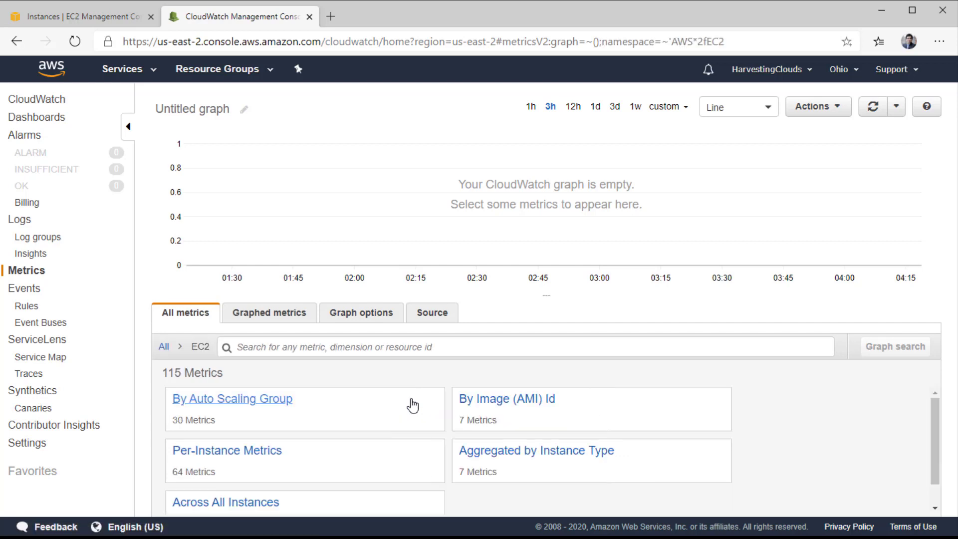
{"action": "left_click", "coordinate": [255, 455]}
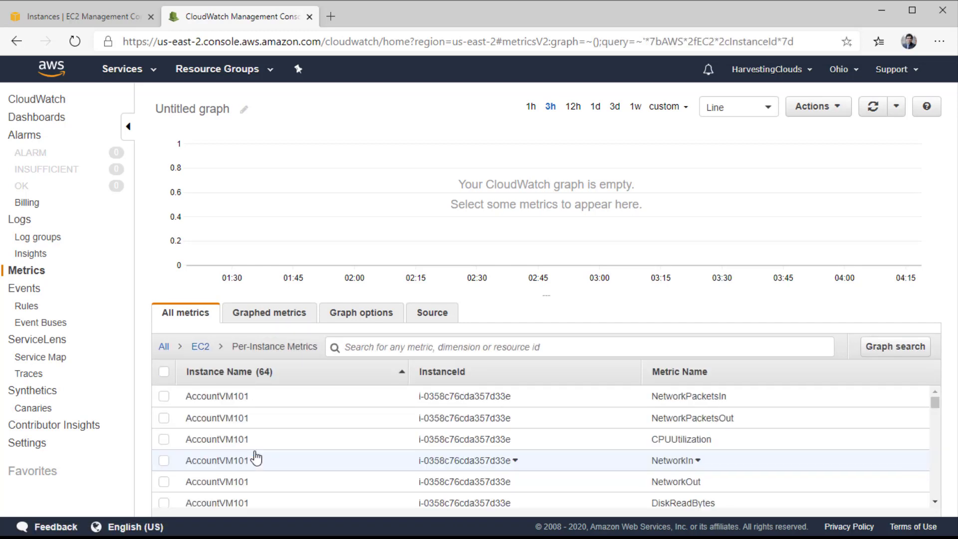
{"action": "left_click", "coordinate": [390, 348]}
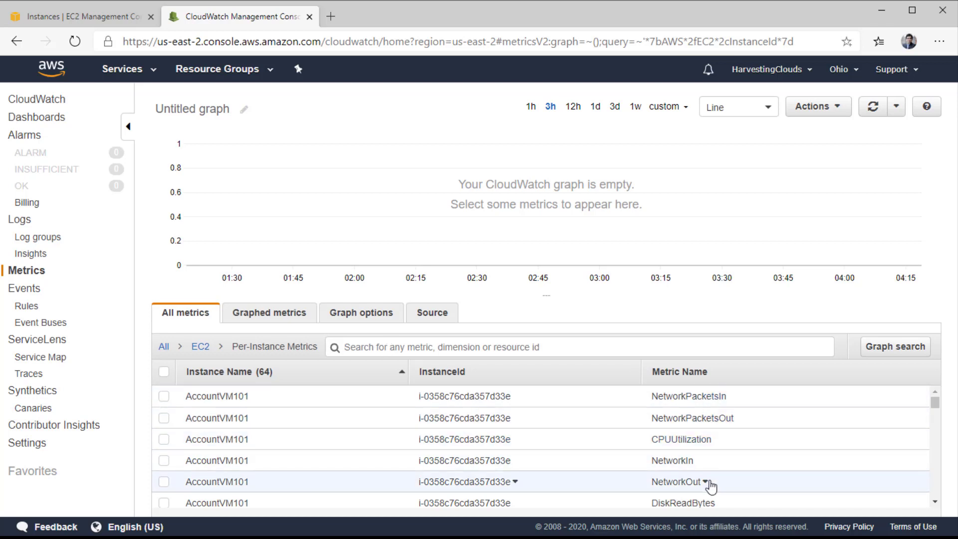
{"action": "scroll", "coordinate": [628, 467], "scroll_direction": "down", "scroll_amount": 2}
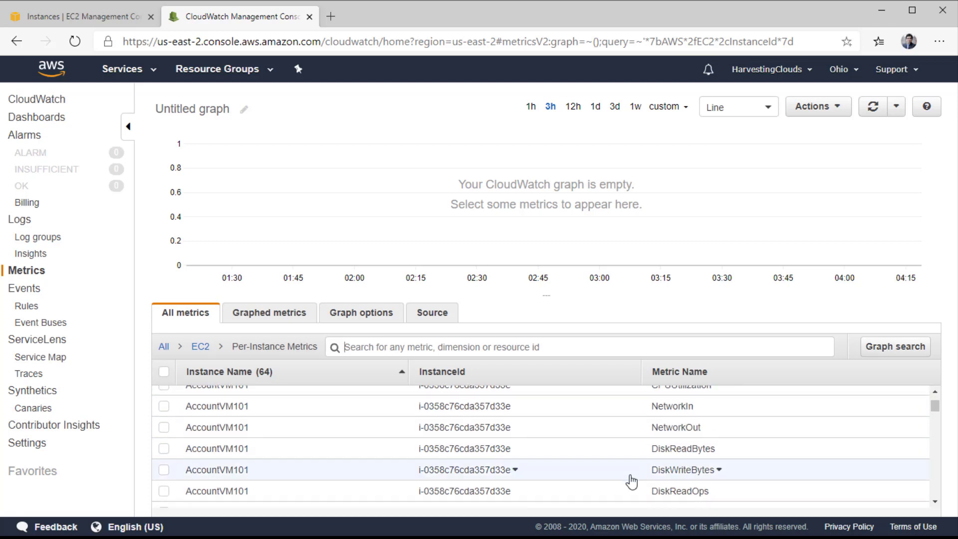
{"action": "scroll", "coordinate": [633, 481], "scroll_direction": "down", "scroll_amount": 3}
Filter metrics by 'cpuutilization', graph AccountVM101's CPUUtilization, then clear the filter.
{"action": "scroll", "coordinate": [649, 494], "scroll_direction": "up", "scroll_amount": 1}
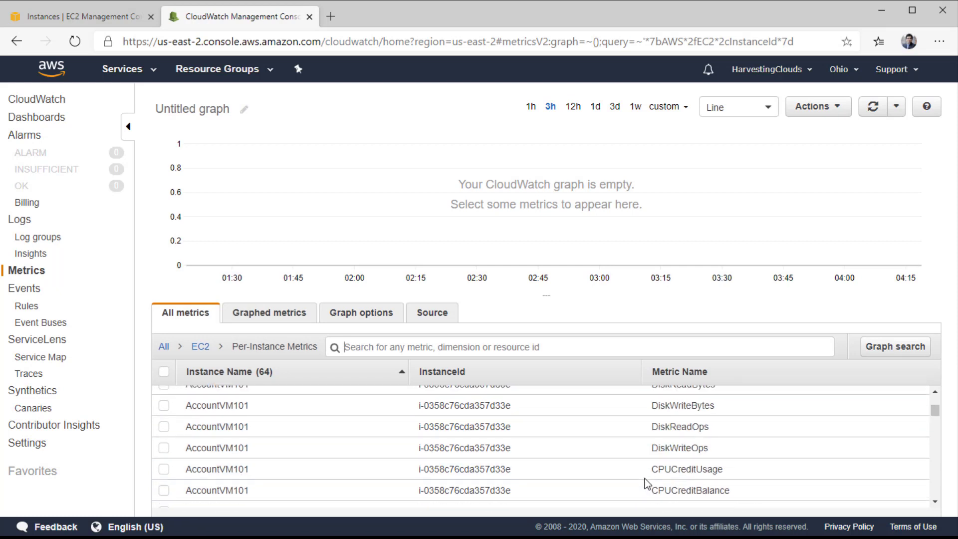
{"action": "scroll", "coordinate": [643, 472], "scroll_direction": "up", "scroll_amount": 3}
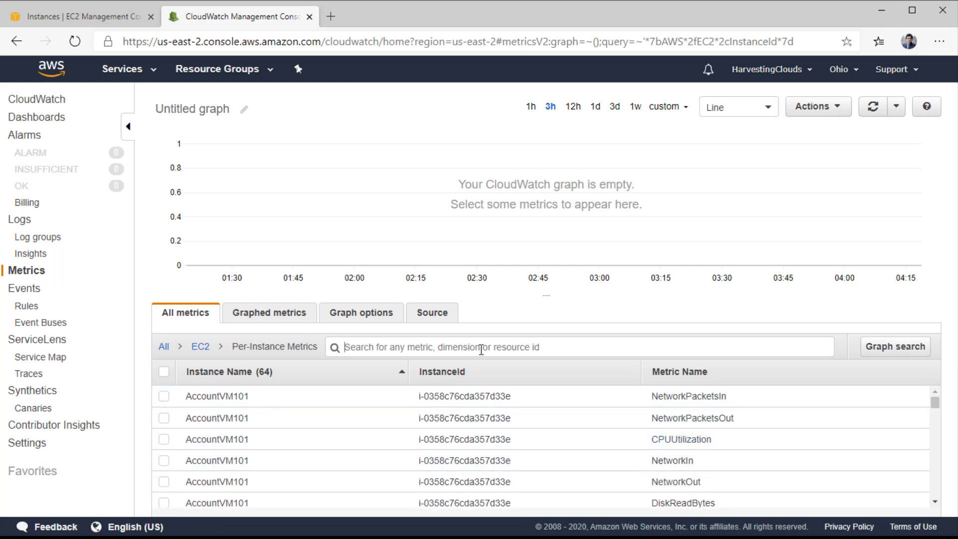
{"action": "type", "text": "cpuu"}
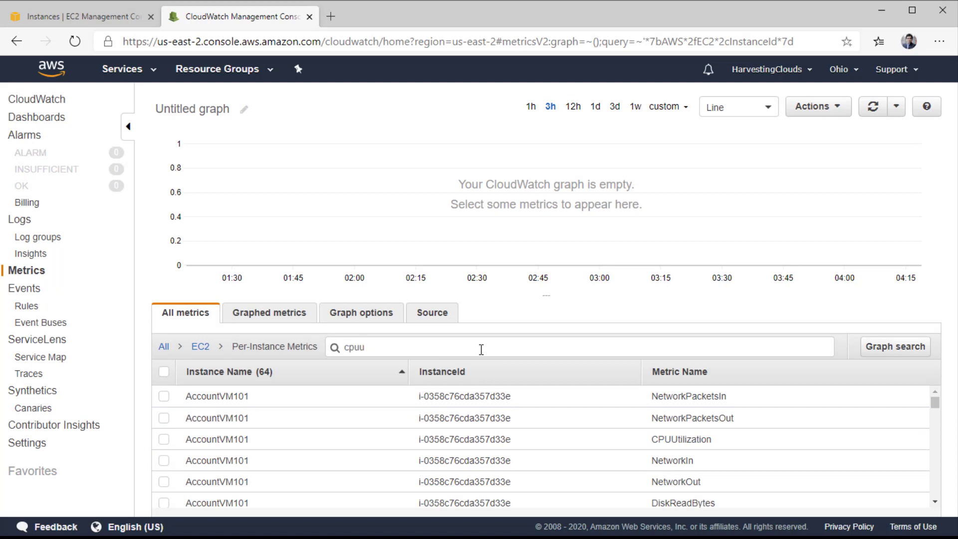
{"action": "type", "text": "tilization"}
{"action": "key", "text": "Return"}
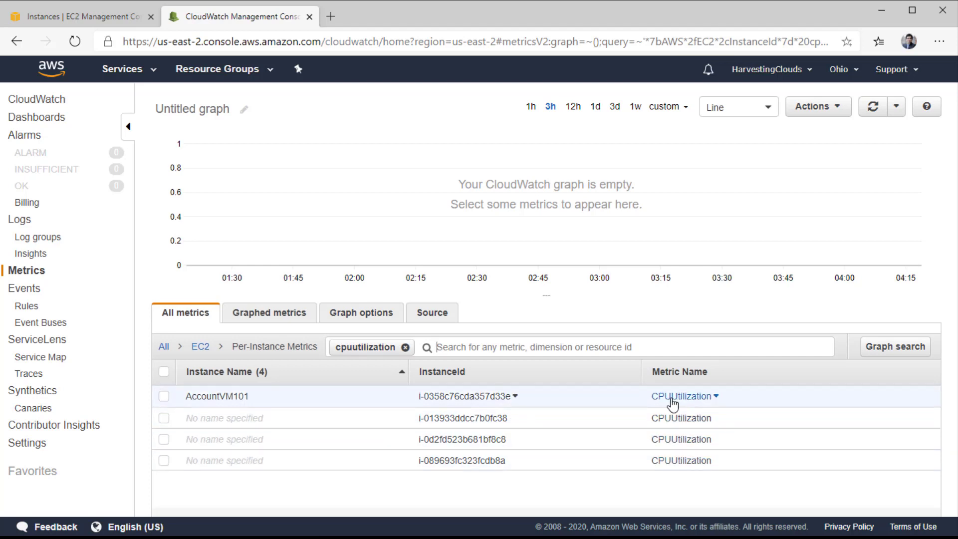
{"action": "left_click", "coordinate": [164, 397]}
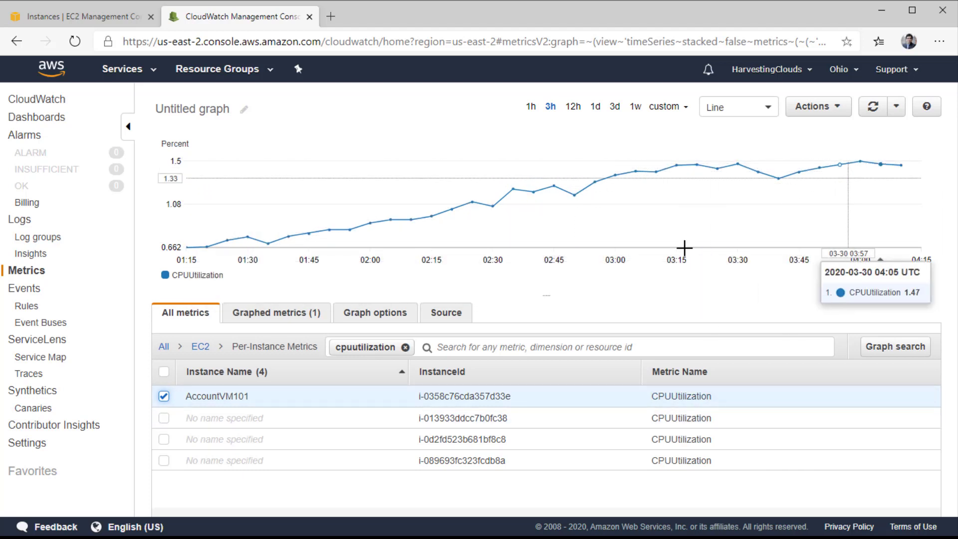
{"action": "left_click", "coordinate": [406, 347]}
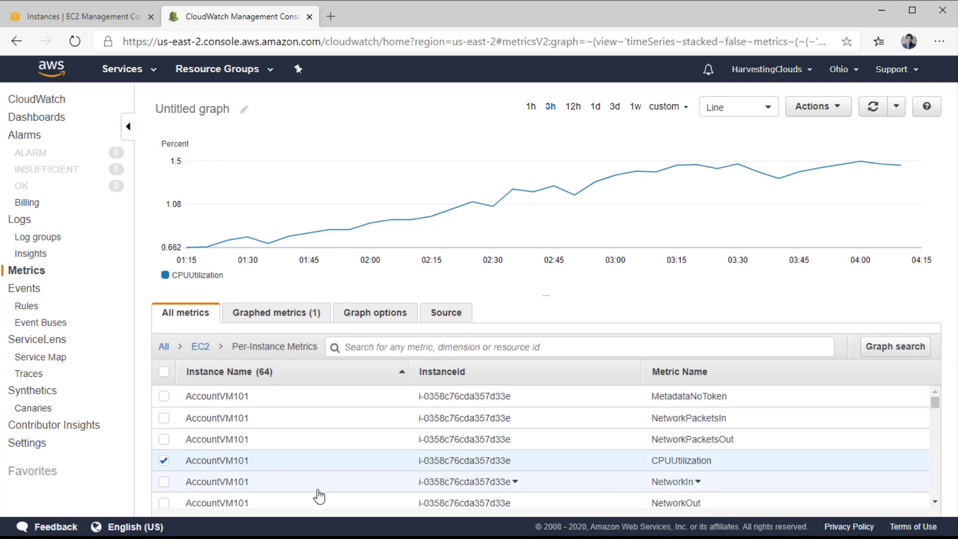
Graph AccountVM101's NetworkIn with CPUUtilization and view the Graphed metrics list.
{"action": "left_click", "coordinate": [164, 482]}
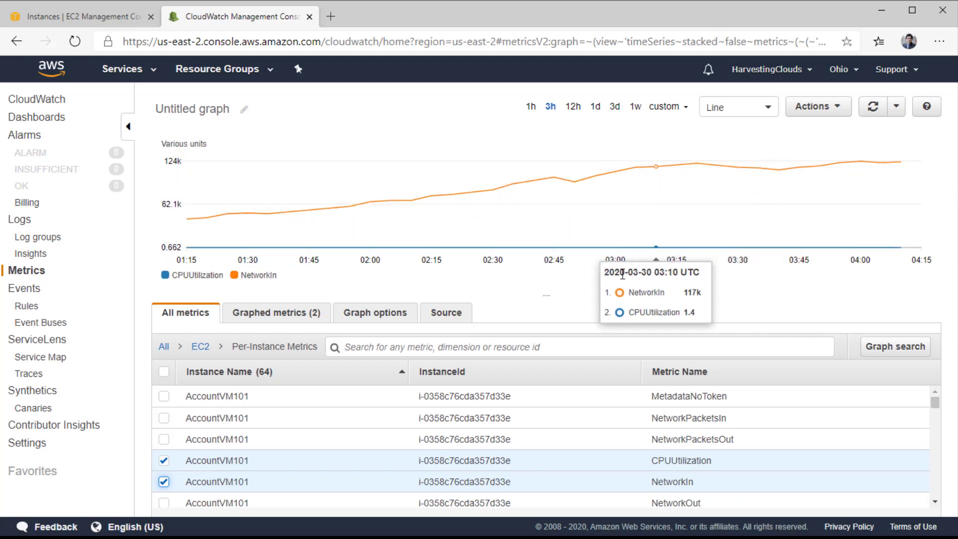
{"action": "left_click", "coordinate": [249, 315]}
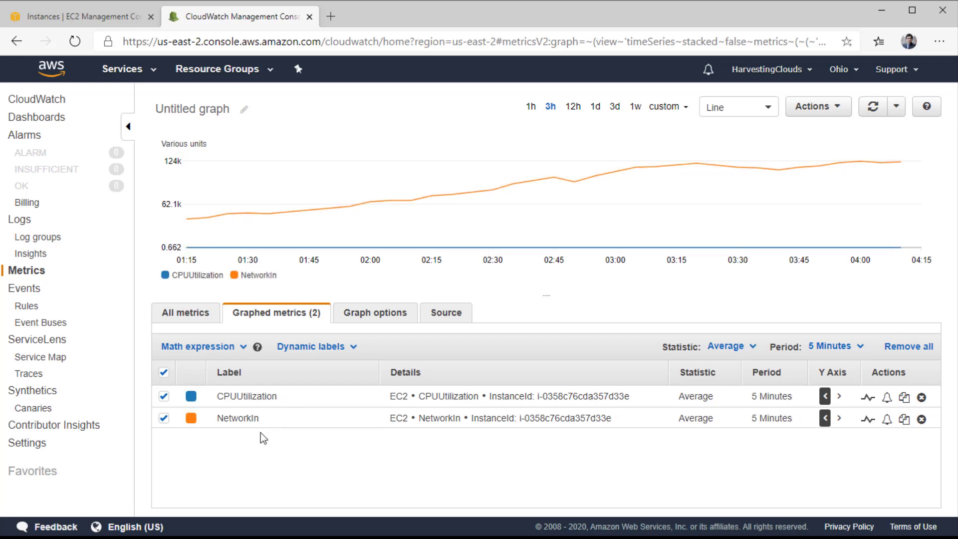
Color the NetworkIn line green (2ca02c), toggle it off and on, and open Graph options.
{"action": "left_click", "coordinate": [191, 419]}
{"action": "left_click", "coordinate": [227, 437]}
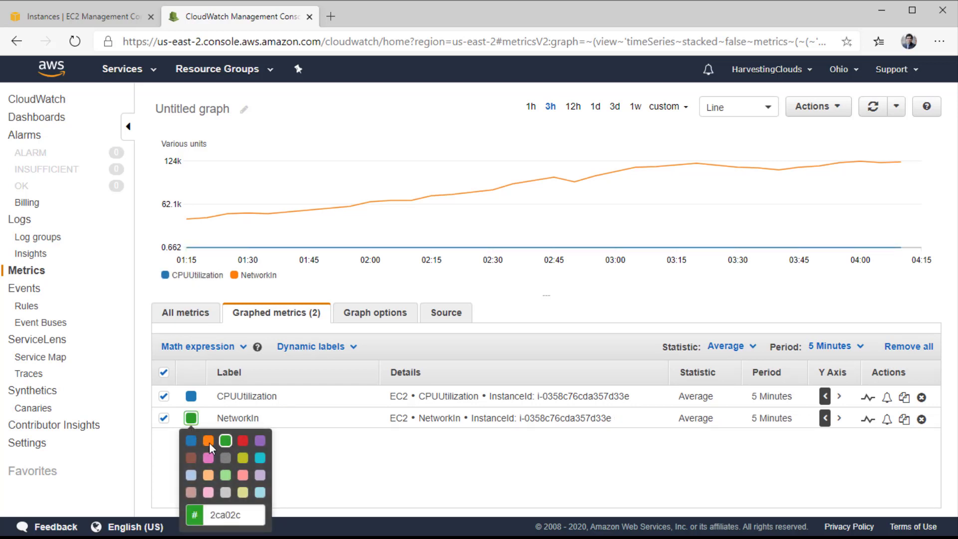
{"action": "left_click", "coordinate": [335, 468]}
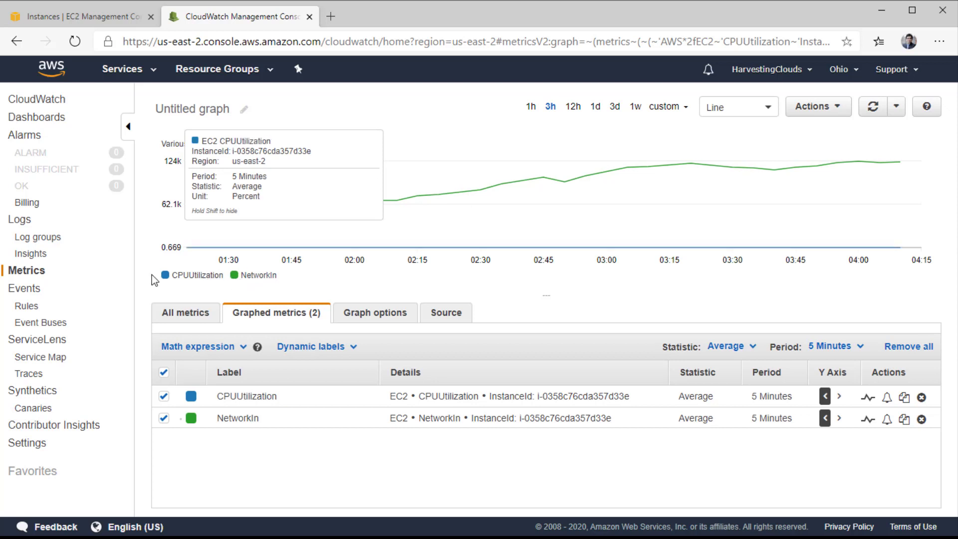
{"action": "left_click", "coordinate": [234, 275]}
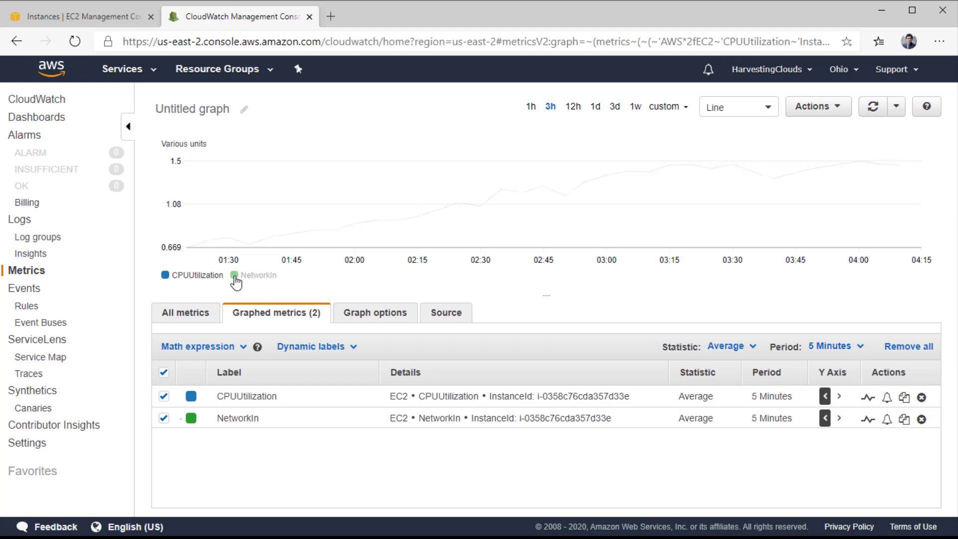
{"action": "left_click", "coordinate": [243, 280]}
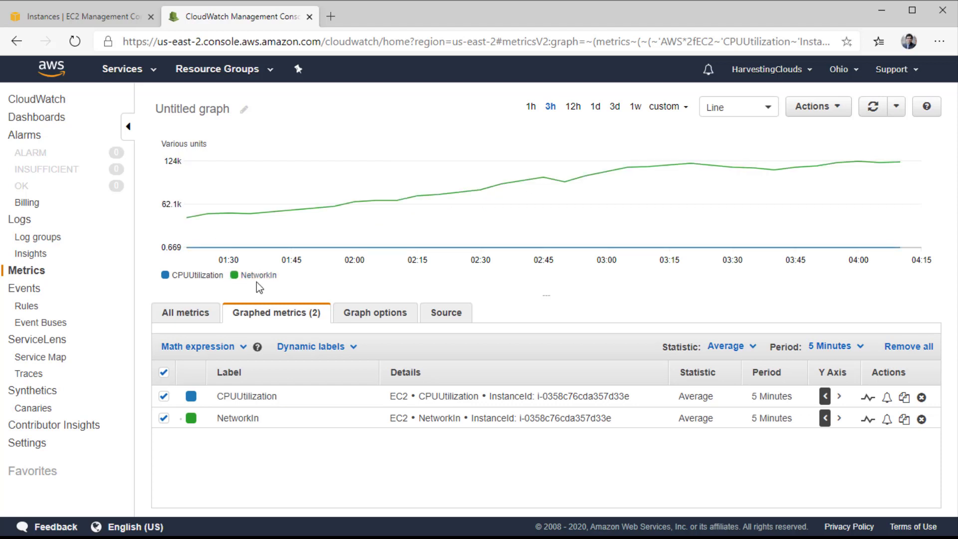
{"action": "left_click", "coordinate": [365, 324]}
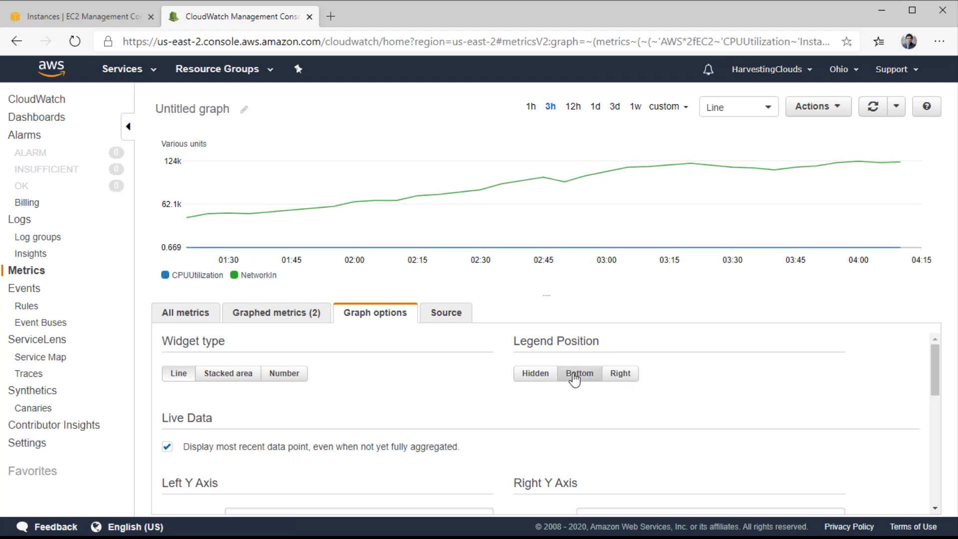
Try legend Right and Hidden, and Stacked area and Number widgets, keeping legend Bottom and Line.
{"action": "left_click", "coordinate": [630, 377]}
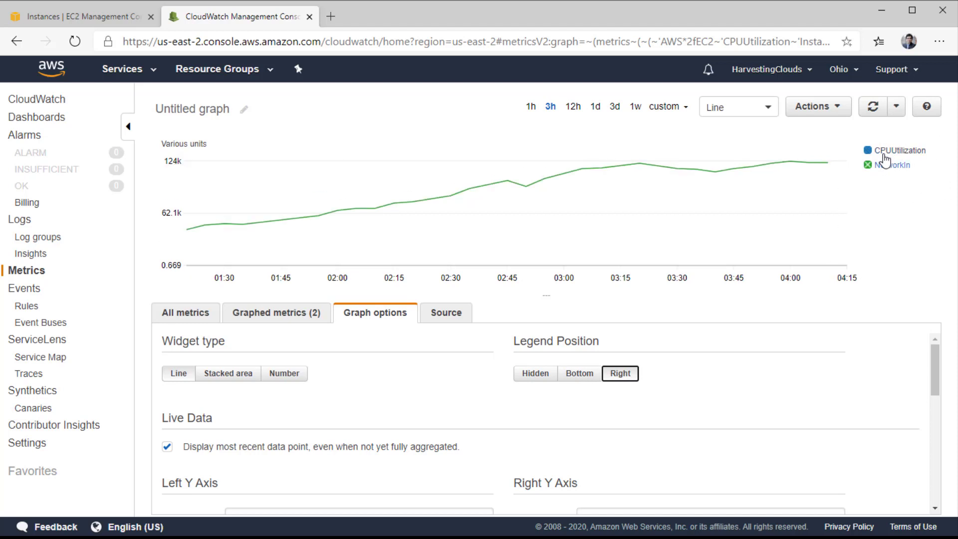
{"action": "left_click", "coordinate": [533, 378]}
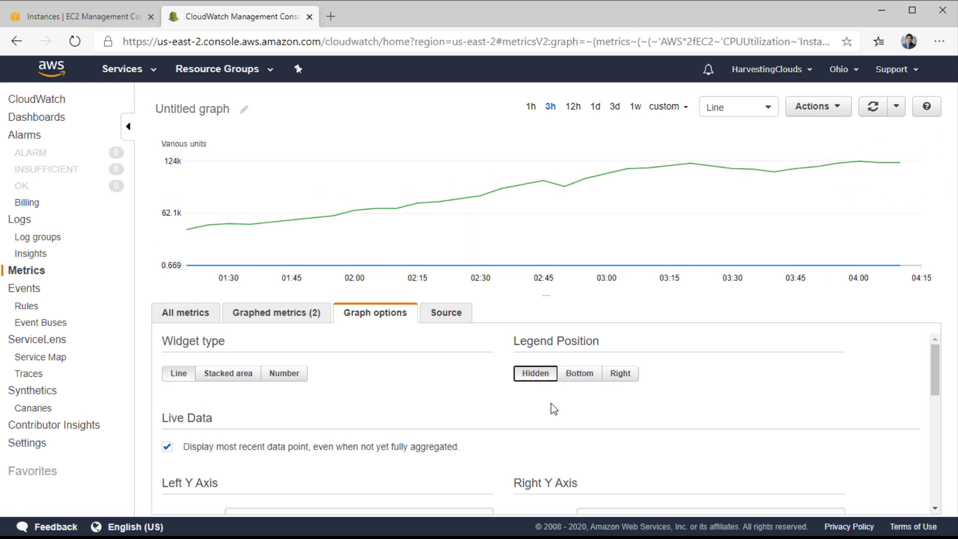
{"action": "left_click", "coordinate": [575, 379]}
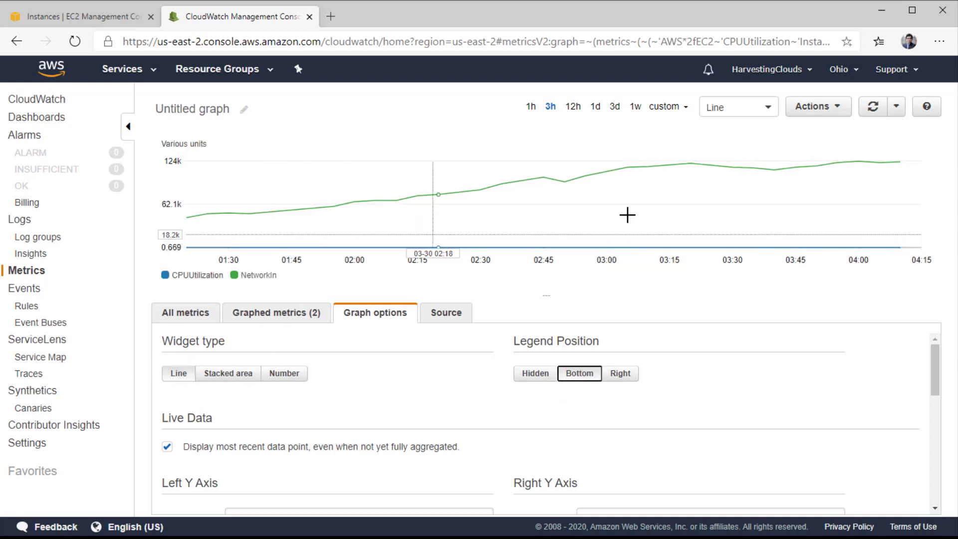
{"action": "left_click", "coordinate": [216, 373]}
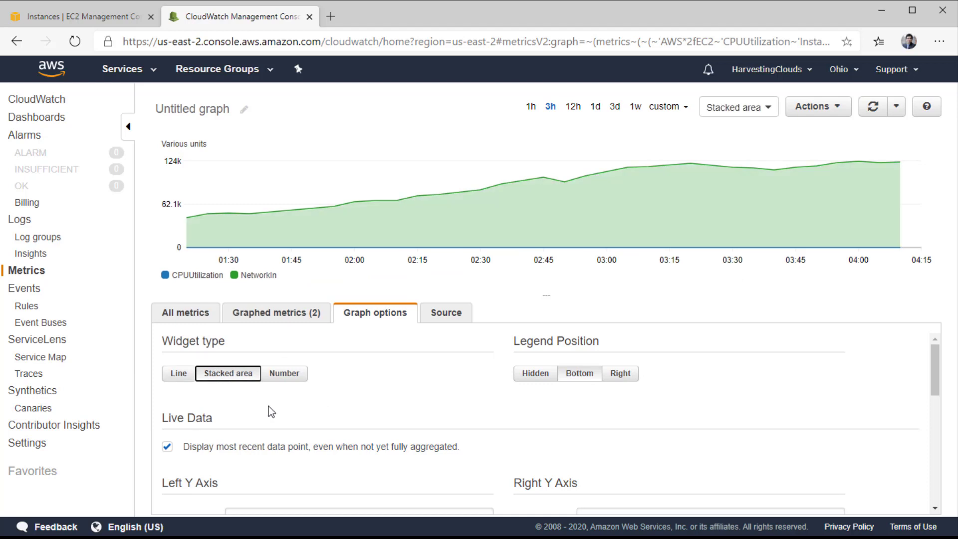
{"action": "left_click", "coordinate": [293, 378]}
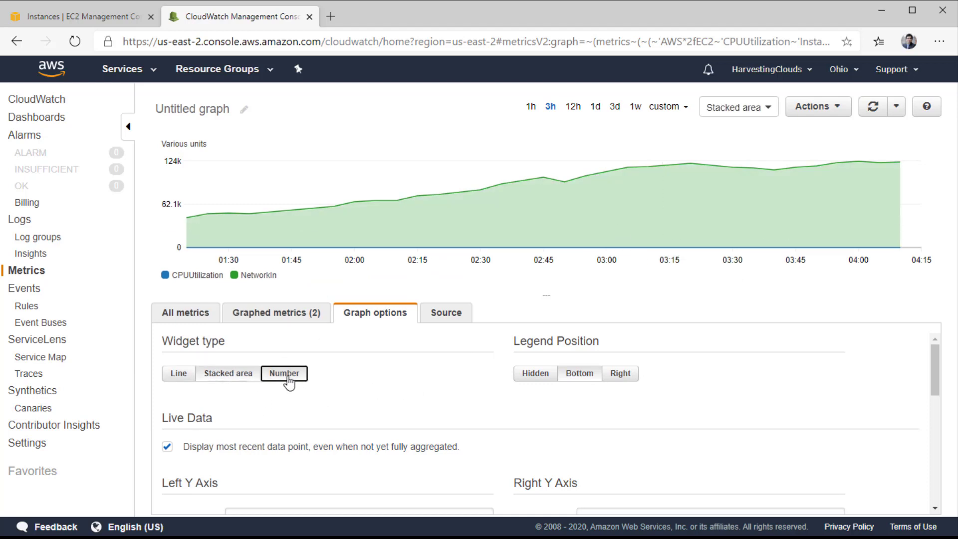
{"action": "left_click", "coordinate": [179, 373]}
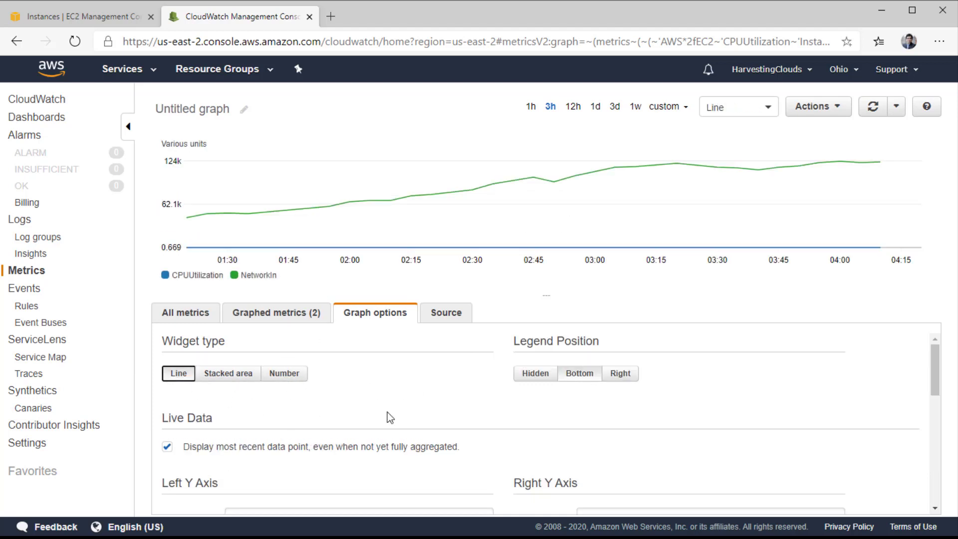
Scroll through the graph options and view the graph's JSON source.
{"action": "scroll", "coordinate": [478, 412], "scroll_direction": "down", "scroll_amount": 3}
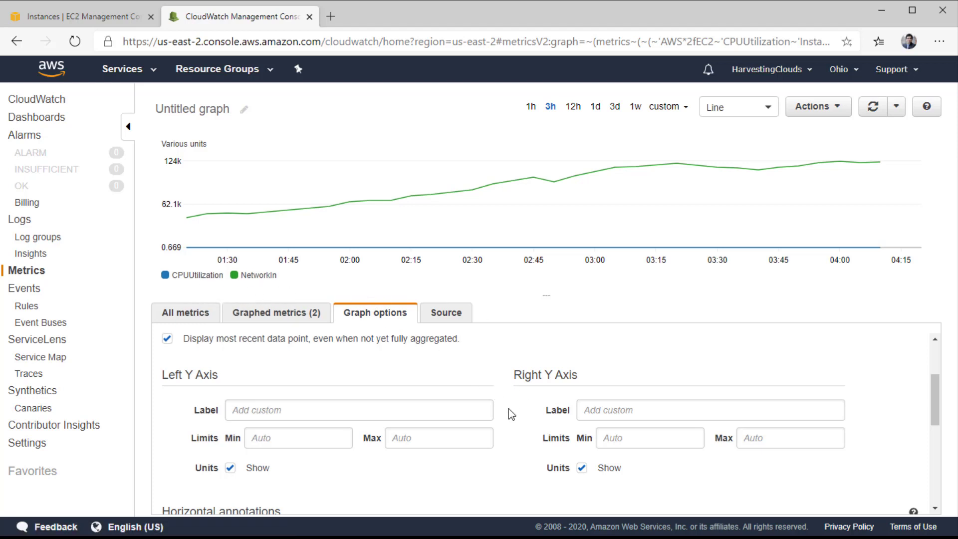
{"action": "scroll", "coordinate": [507, 424], "scroll_direction": "down", "scroll_amount": 3}
{"action": "scroll", "coordinate": [504, 431], "scroll_direction": "down", "scroll_amount": 2}
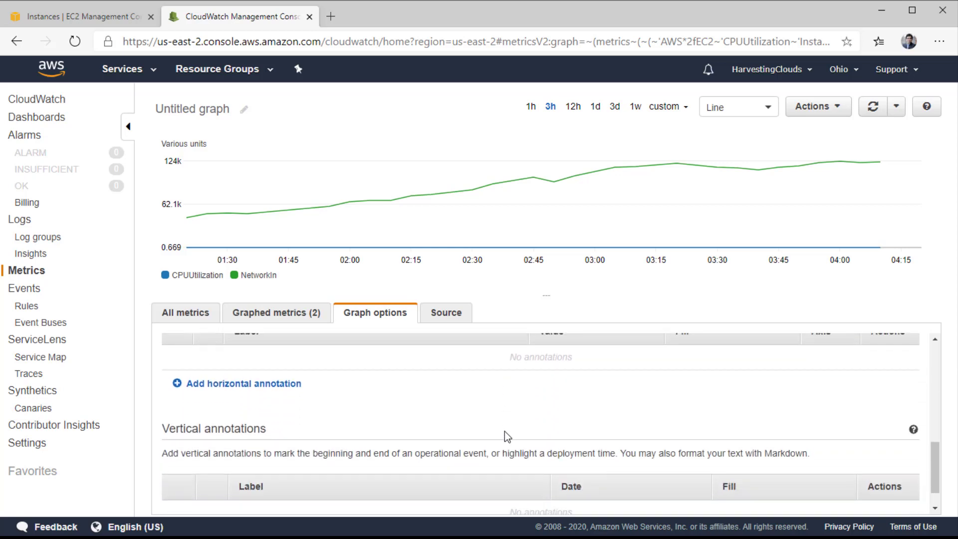
{"action": "scroll", "coordinate": [501, 427], "scroll_direction": "up", "scroll_amount": 5}
{"action": "scroll", "coordinate": [499, 419], "scroll_direction": "up", "scroll_amount": 1}
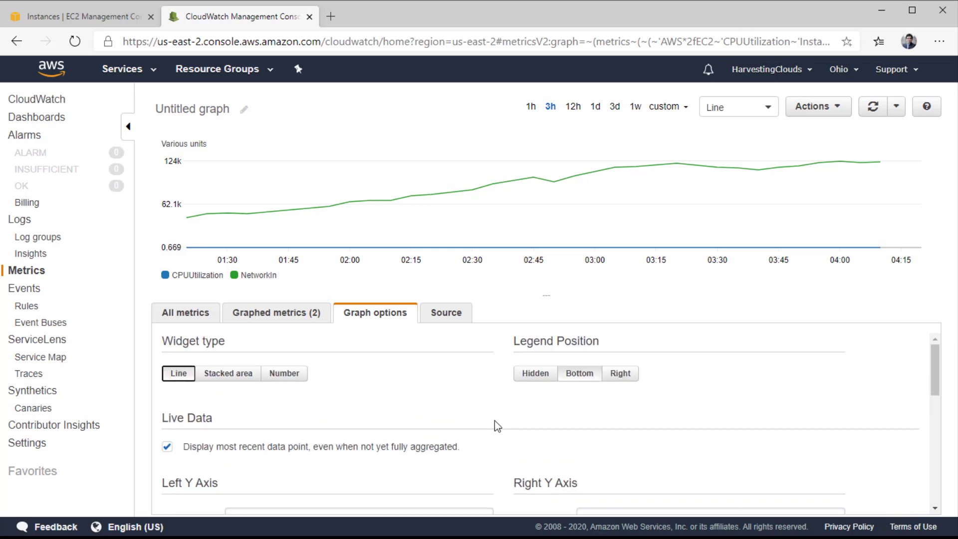
{"action": "left_click", "coordinate": [442, 312]}
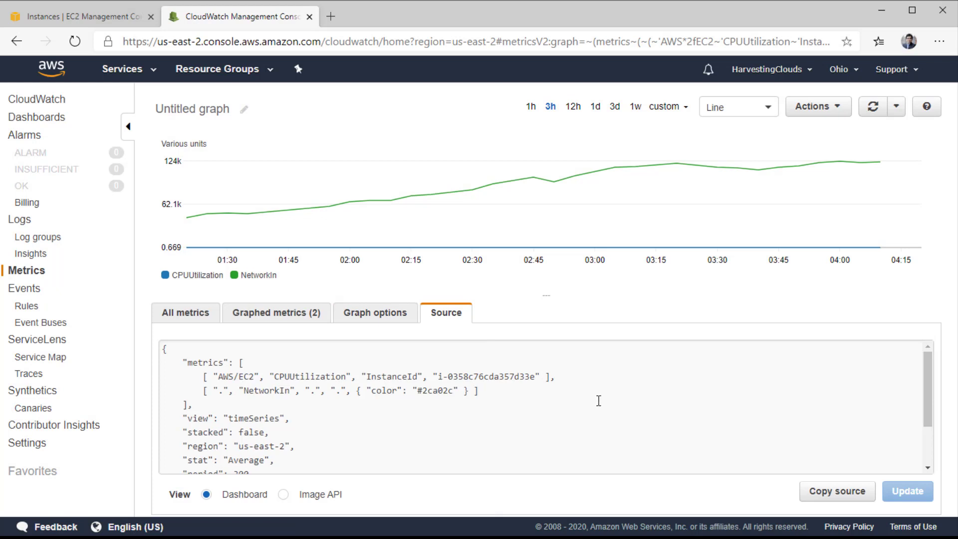
Scroll the JSON source, return to Graphed metrics, then switch back to the EC2 Instances tab.
{"action": "scroll", "coordinate": [599, 401], "scroll_direction": "down", "scroll_amount": 3}
{"action": "scroll", "coordinate": [590, 416], "scroll_direction": "up", "scroll_amount": 1}
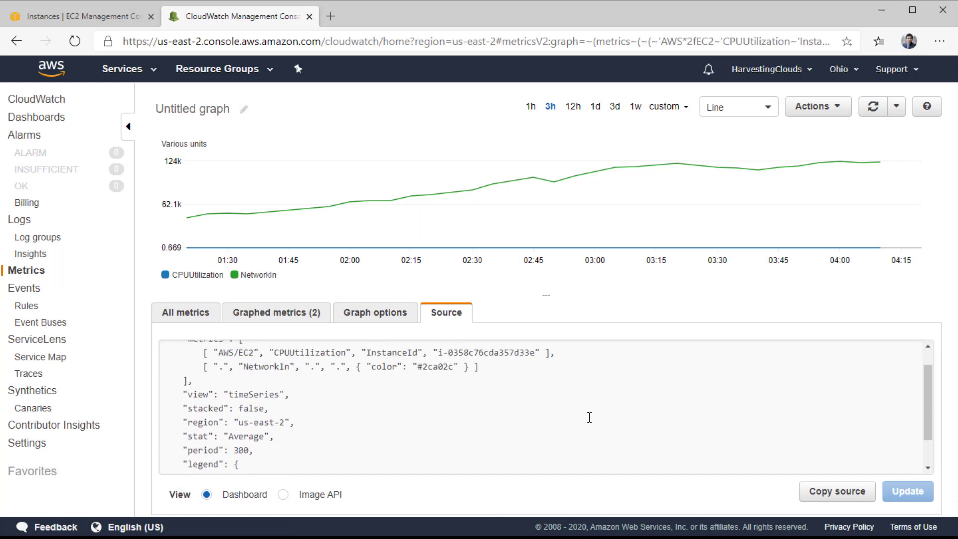
{"action": "scroll", "coordinate": [589, 417], "scroll_direction": "up", "scroll_amount": 1}
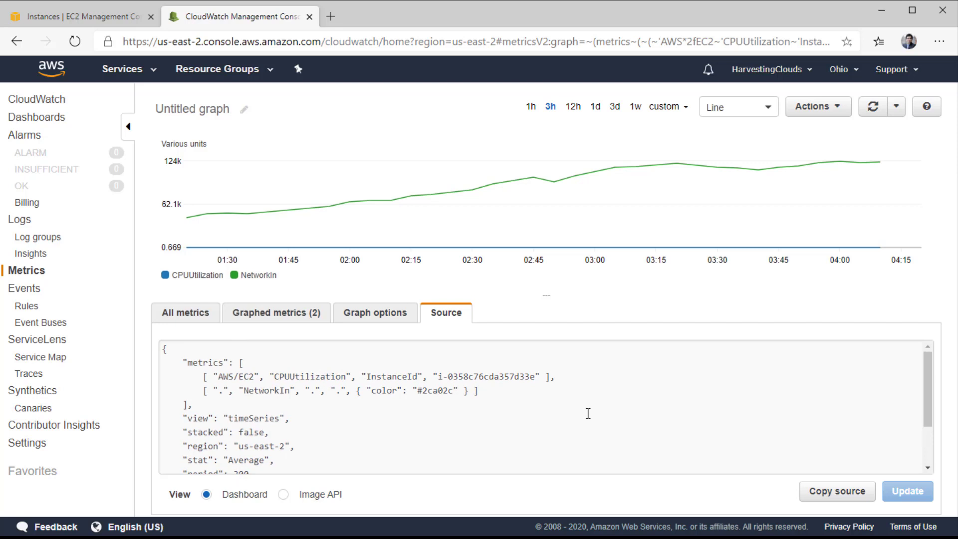
{"action": "left_click", "coordinate": [231, 314]}
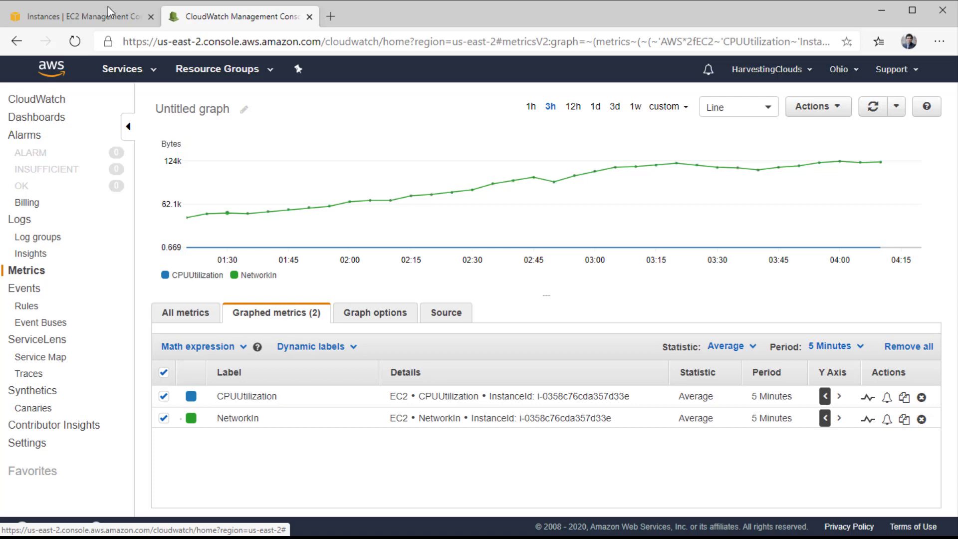
{"action": "left_click", "coordinate": [65, 16]}
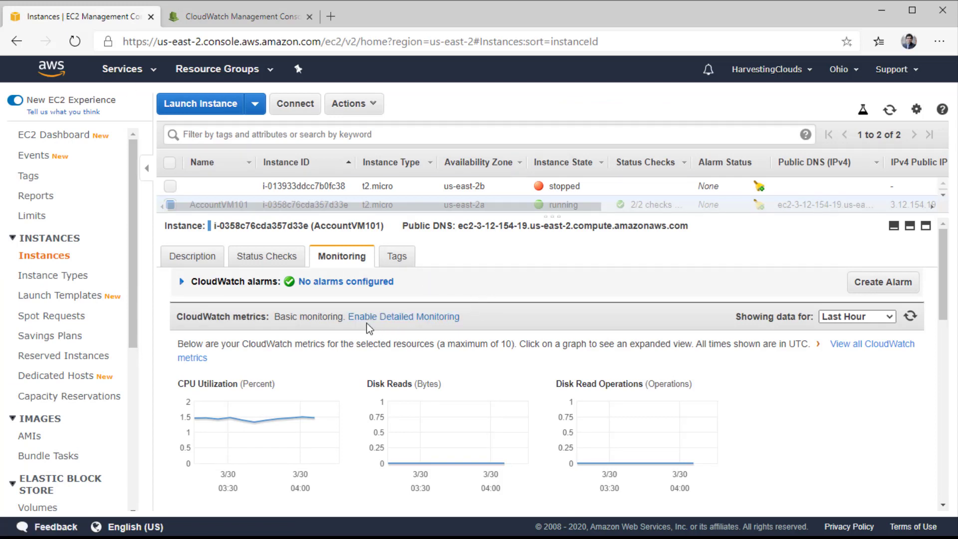
{"action": "left_click", "coordinate": [411, 319]}
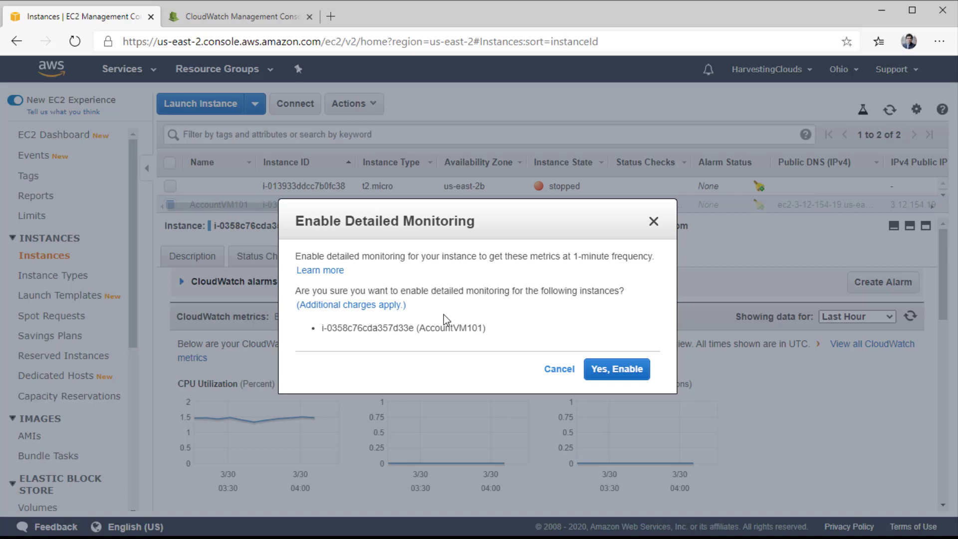
{"action": "left_click", "coordinate": [654, 221]}
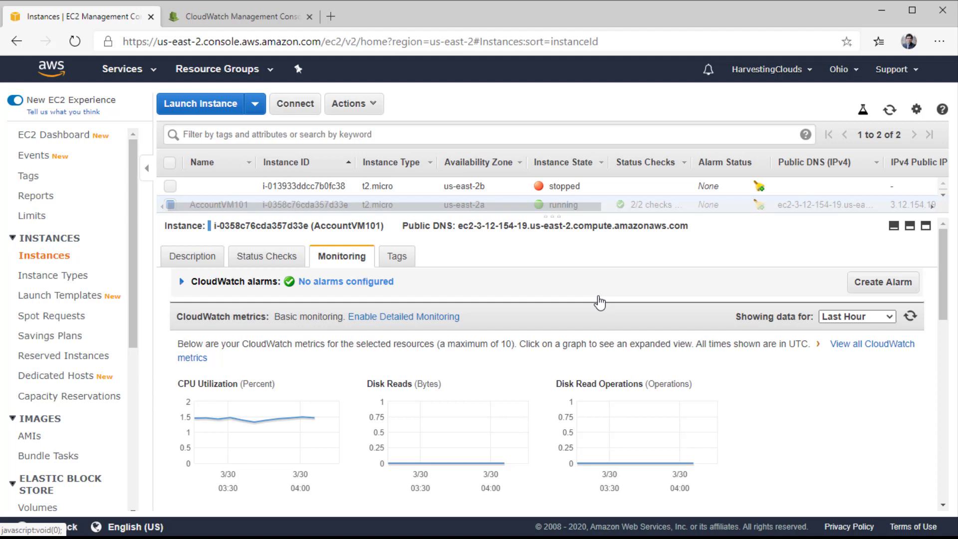
Start an alarm notifying a new topic FirstTopic101, sent to the recipient's email address.
{"action": "left_click", "coordinate": [873, 283]}
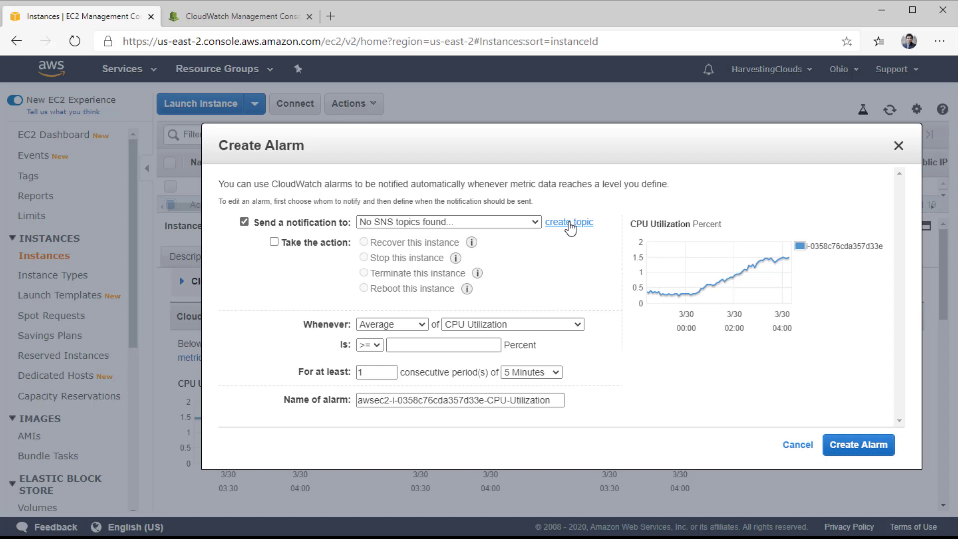
{"action": "left_click", "coordinate": [571, 222]}
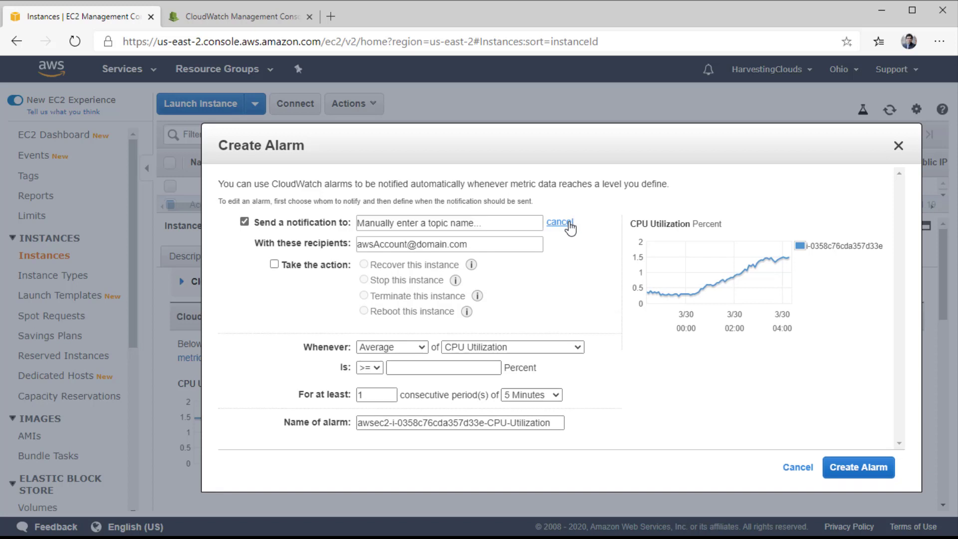
{"action": "left_click", "coordinate": [423, 222]}
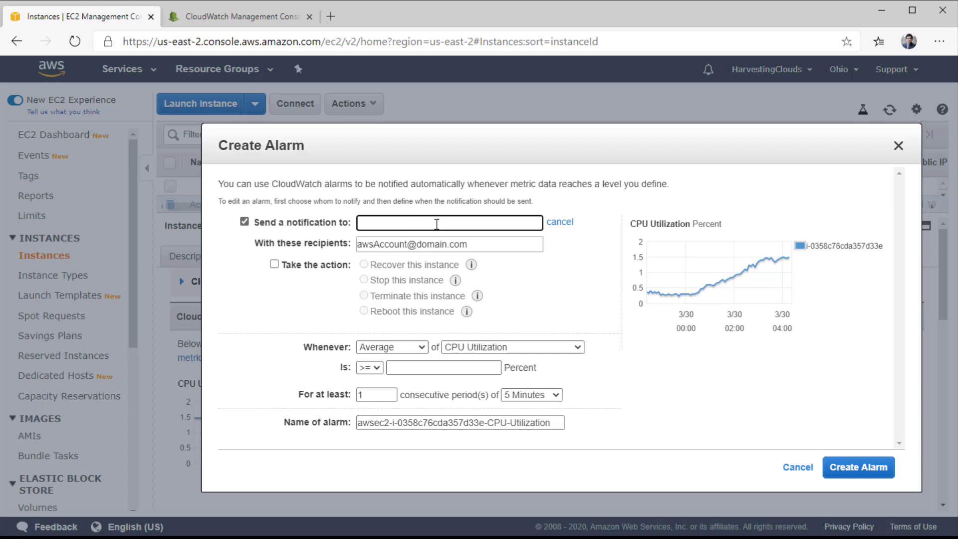
{"action": "type", "text": "FirstTopic101"}
{"action": "left_click", "coordinate": [421, 242]}
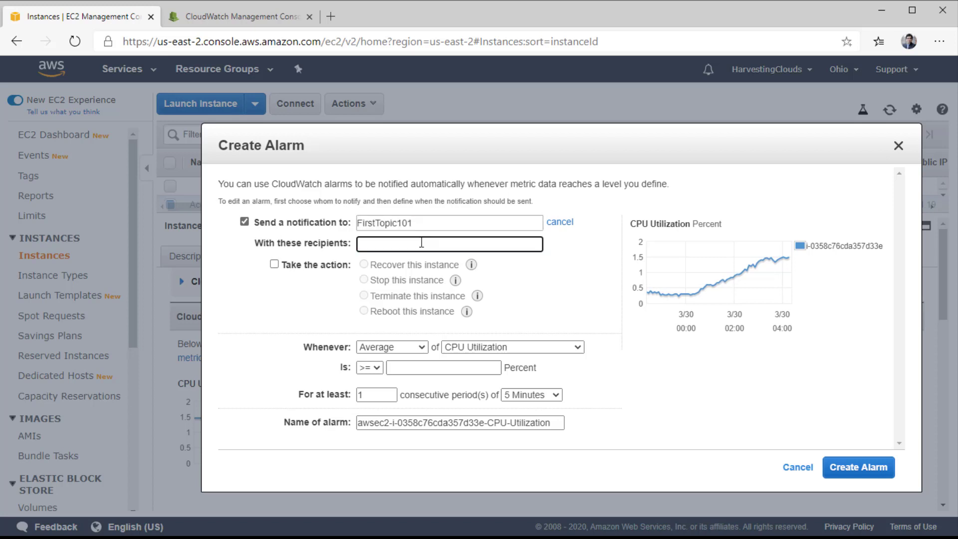
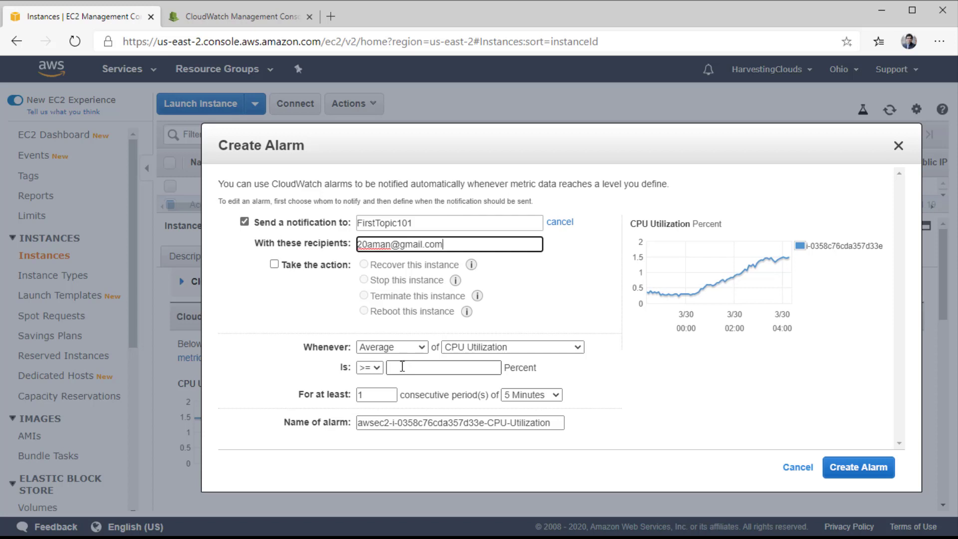
Set the CPU Utilization threshold to >= 80 Percent and create the alarm.
{"action": "left_click", "coordinate": [403, 367]}
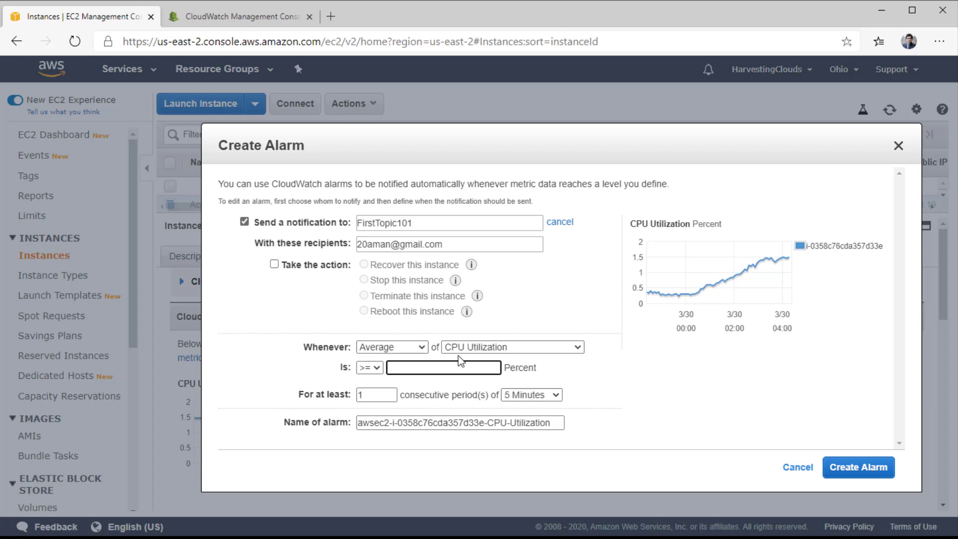
{"action": "type", "text": "80"}
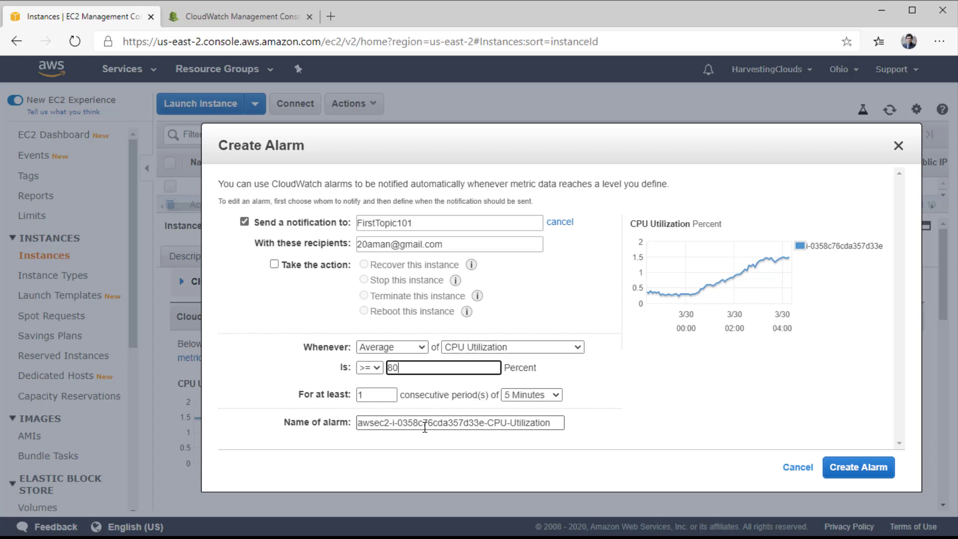
{"action": "left_click", "coordinate": [864, 467]}
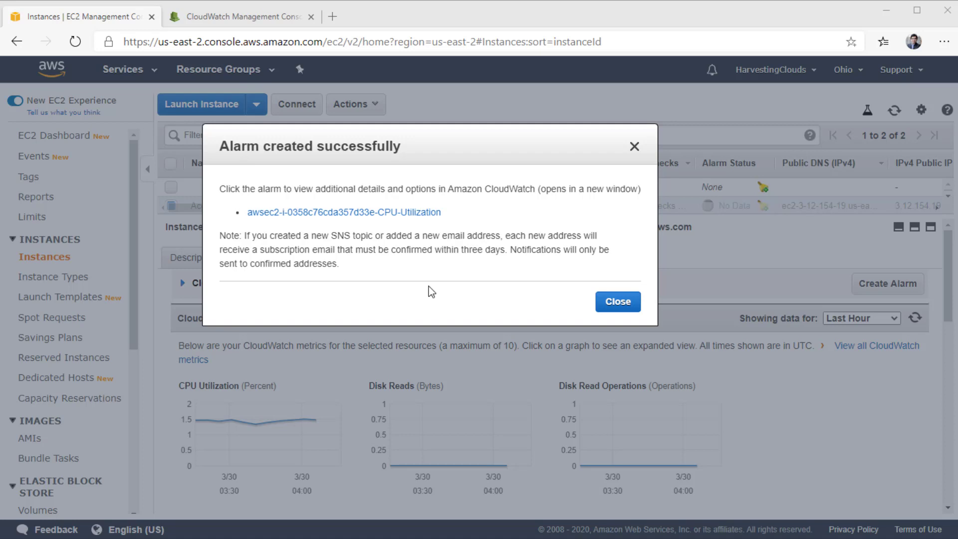
Open the CPU alarm in CloudWatch and review its 80% threshold and pending FirstTopic101 action.
{"action": "left_click", "coordinate": [384, 212]}
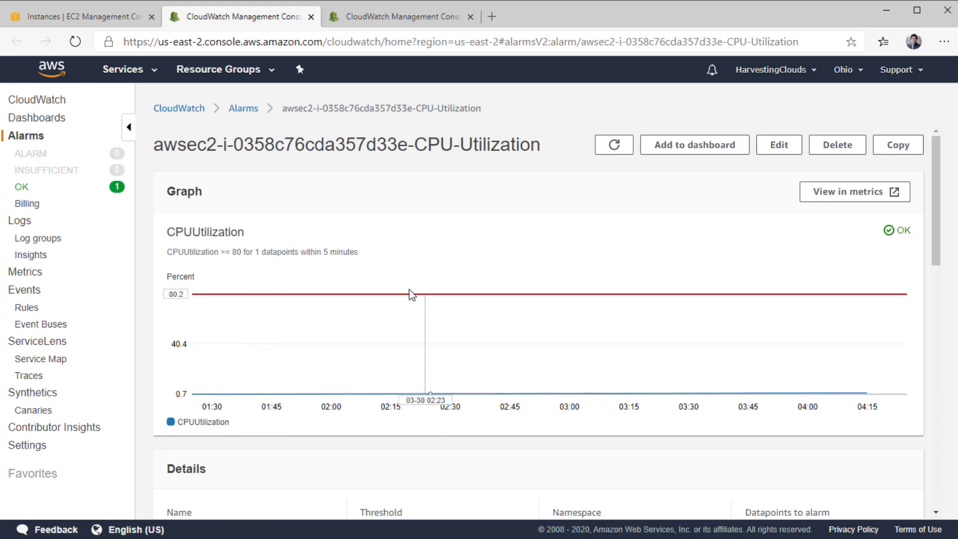
{"action": "scroll", "coordinate": [438, 349], "scroll_direction": "down", "scroll_amount": 5}
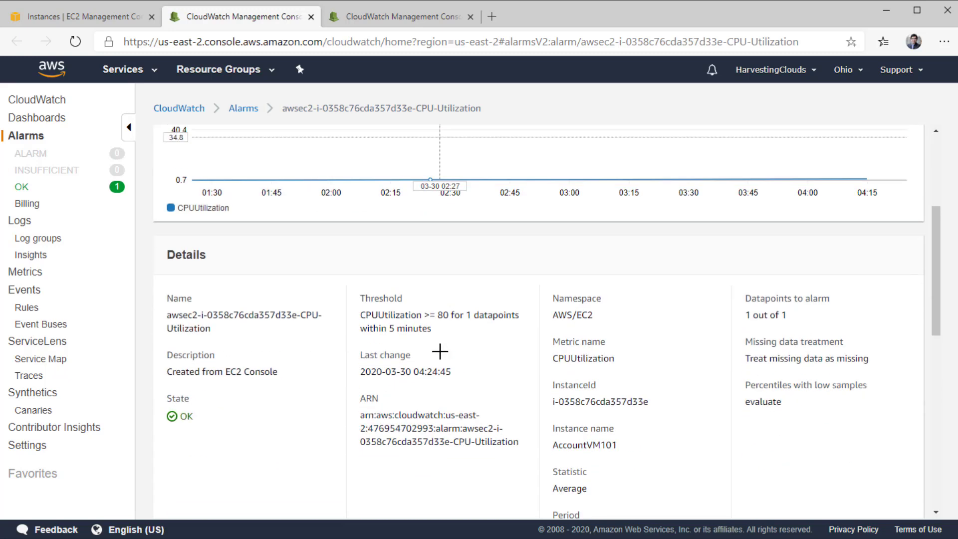
{"action": "scroll", "coordinate": [435, 356], "scroll_direction": "down", "scroll_amount": 3}
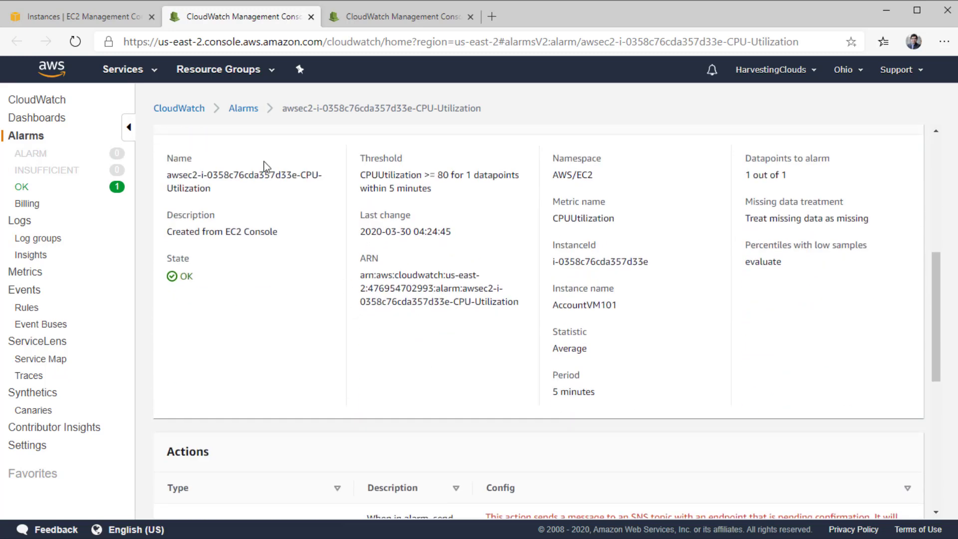
{"action": "scroll", "coordinate": [442, 245], "scroll_direction": "up", "scroll_amount": 3}
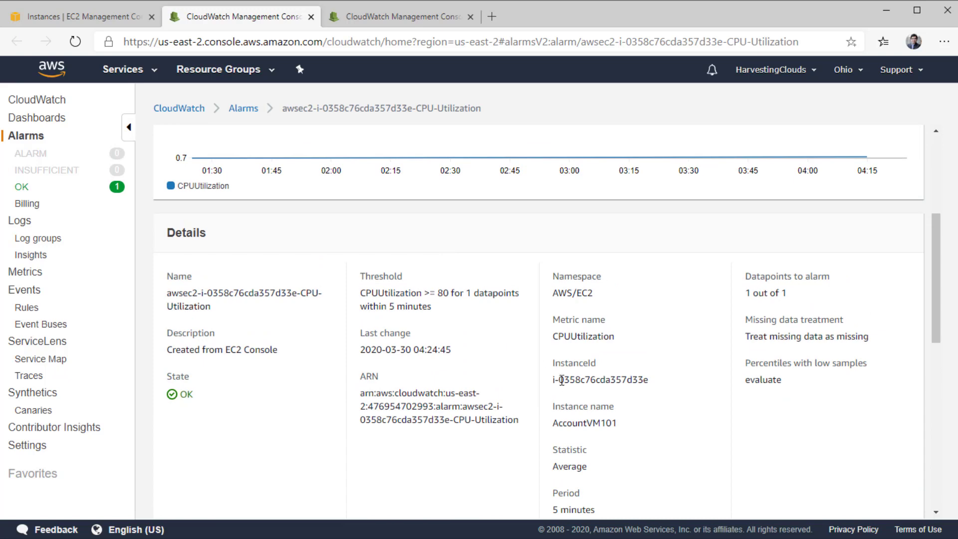
{"action": "scroll", "coordinate": [564, 396], "scroll_direction": "down", "scroll_amount": 7}
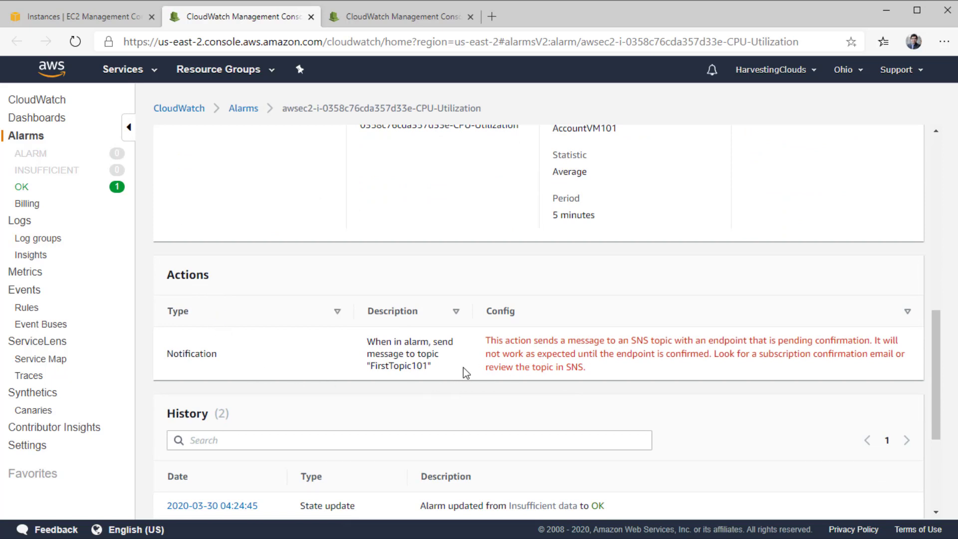
{"action": "scroll", "coordinate": [463, 368], "scroll_direction": "down", "scroll_amount": 2}
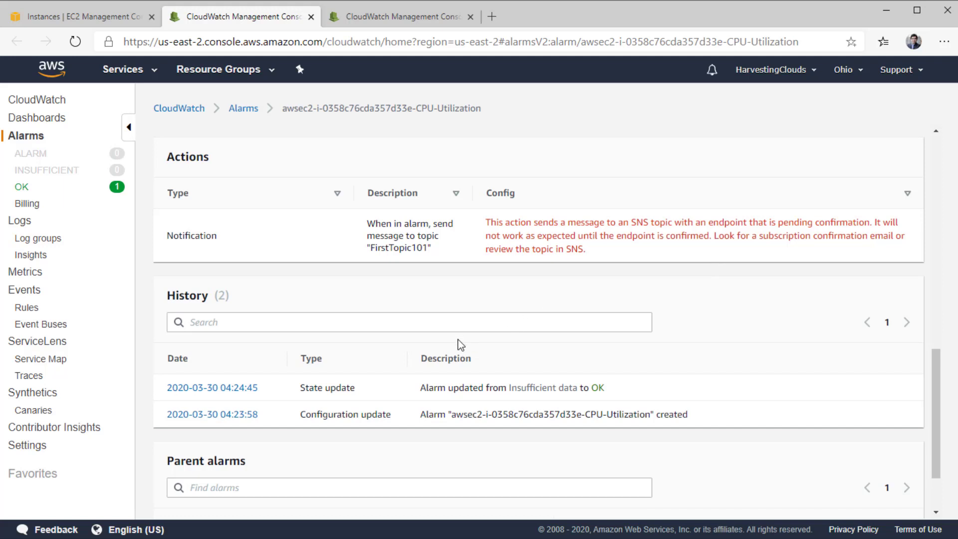
{"action": "scroll", "coordinate": [458, 343], "scroll_direction": "down", "scroll_amount": 2}
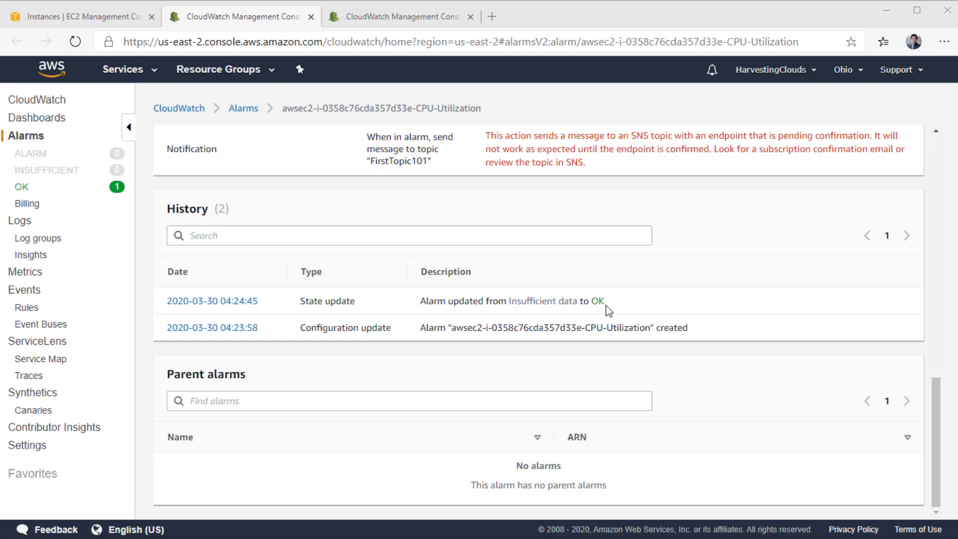
{"action": "scroll", "coordinate": [551, 304], "scroll_direction": "up", "scroll_amount": 3}
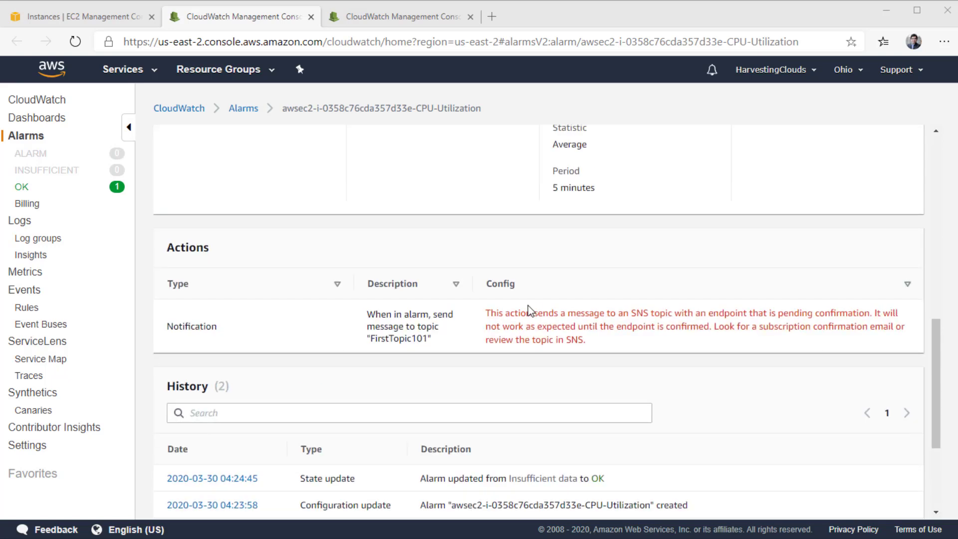
{"action": "scroll", "coordinate": [530, 310], "scroll_direction": "up", "scroll_amount": 7}
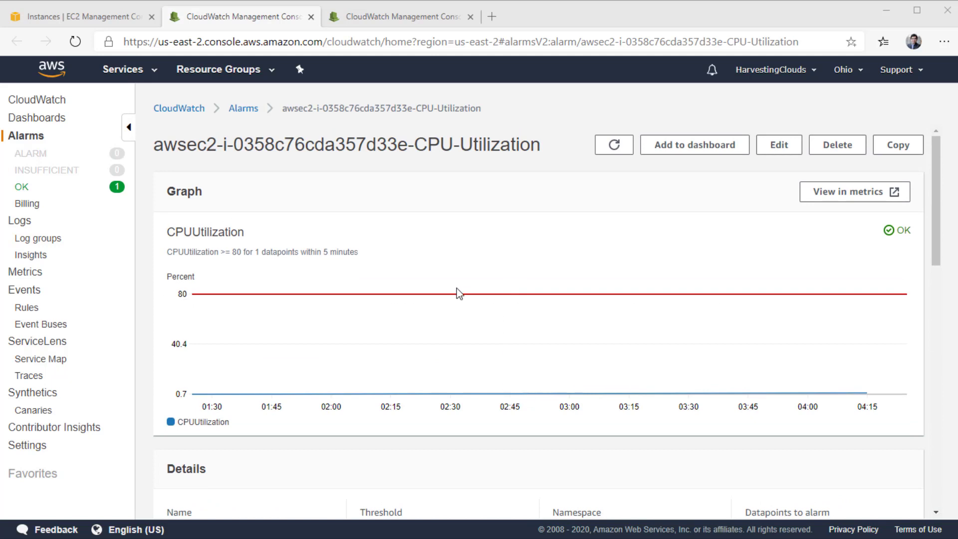
Close the alarm confirmation on the EC2 tab and open Simple Notification Service by searching 'sns'.
{"action": "left_click", "coordinate": [111, 18]}
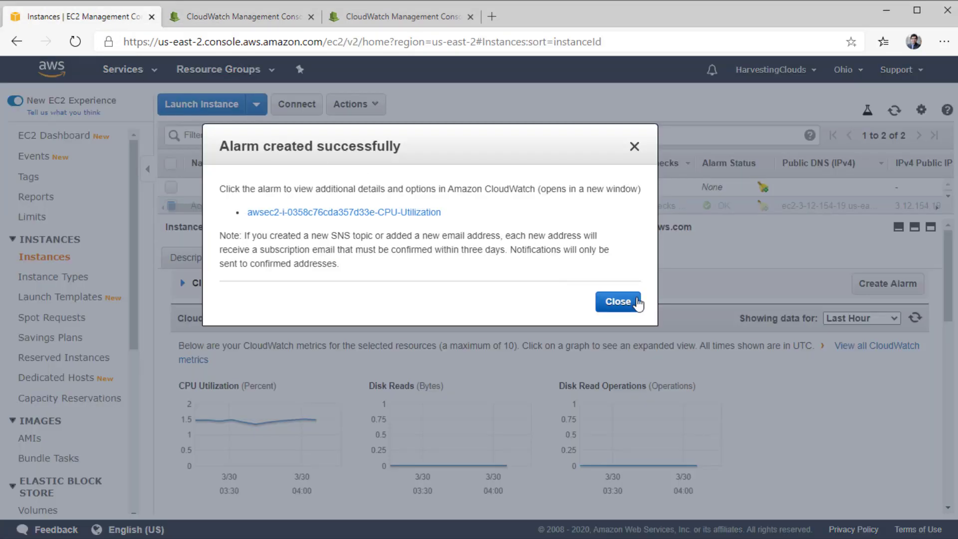
{"action": "left_click", "coordinate": [619, 302]}
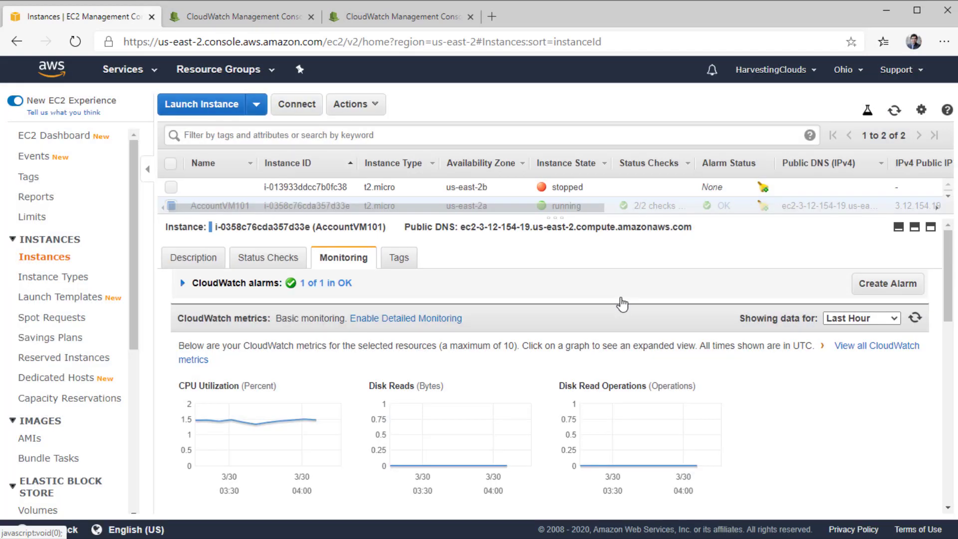
{"action": "left_click", "coordinate": [155, 74]}
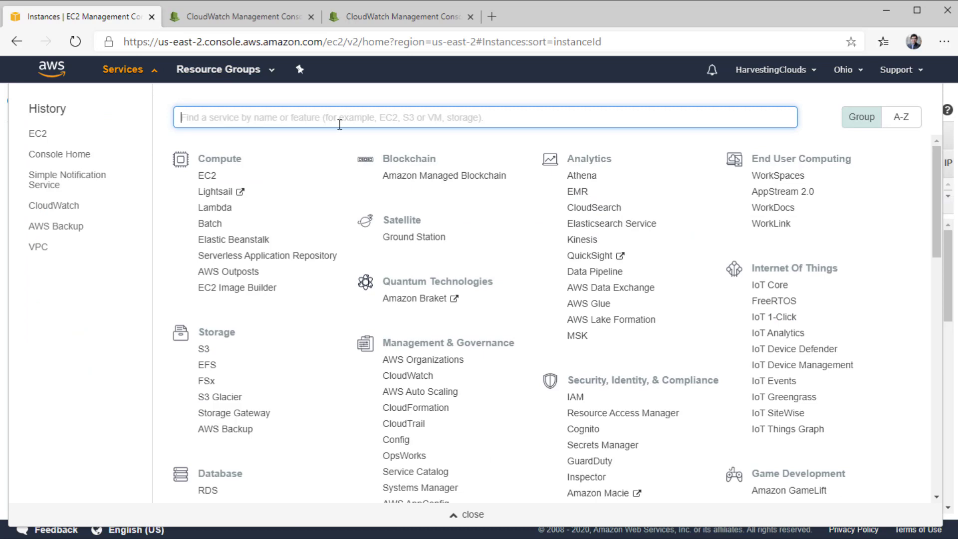
{"action": "type", "text": "sns"}
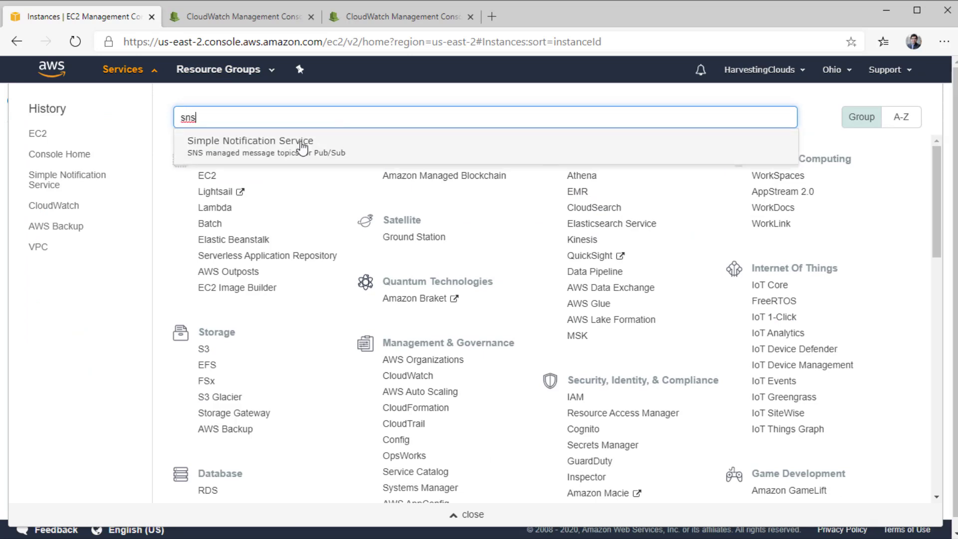
{"action": "left_click", "coordinate": [302, 150]}
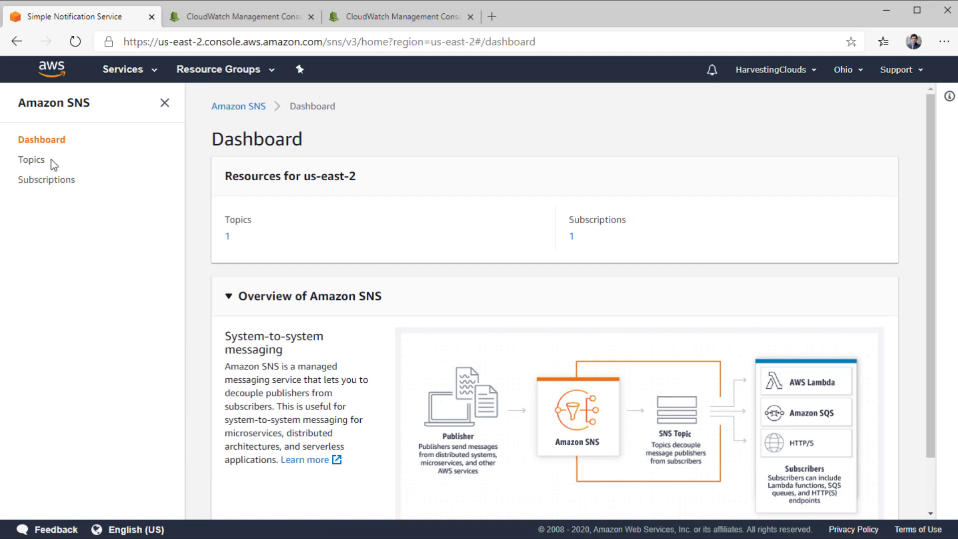
Check SNS topics and the pending FirstTopic101 email subscription, then start a new subscription.
{"action": "left_click", "coordinate": [34, 159]}
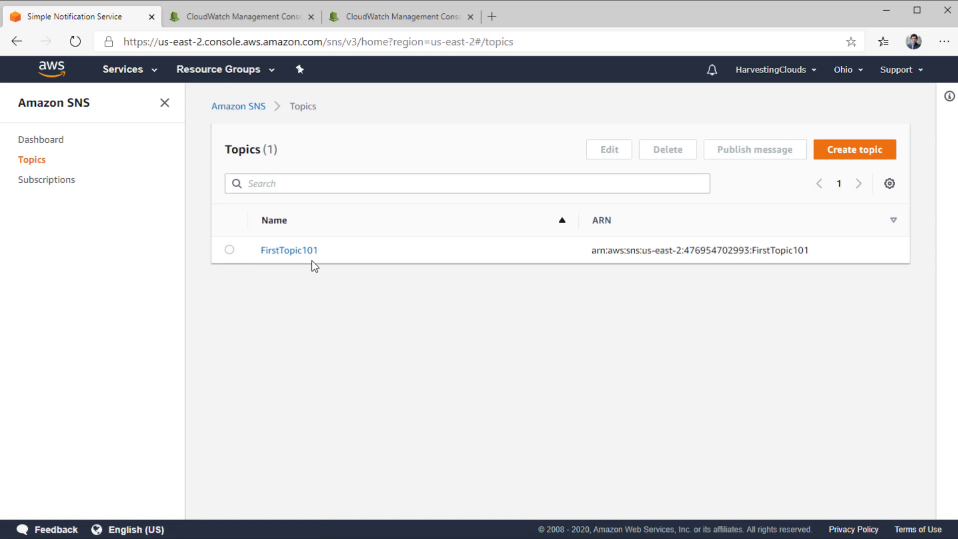
{"action": "left_click", "coordinate": [41, 180]}
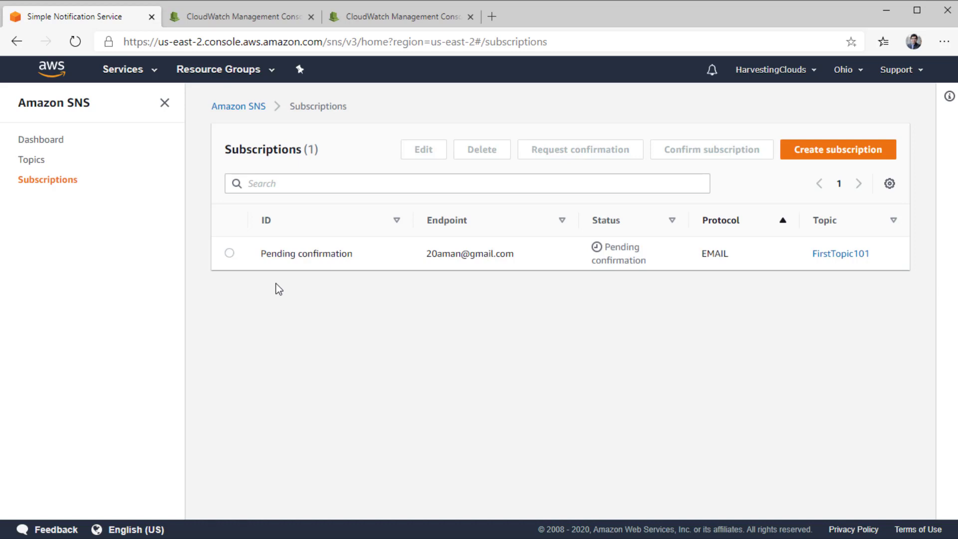
{"action": "left_click", "coordinate": [814, 157]}
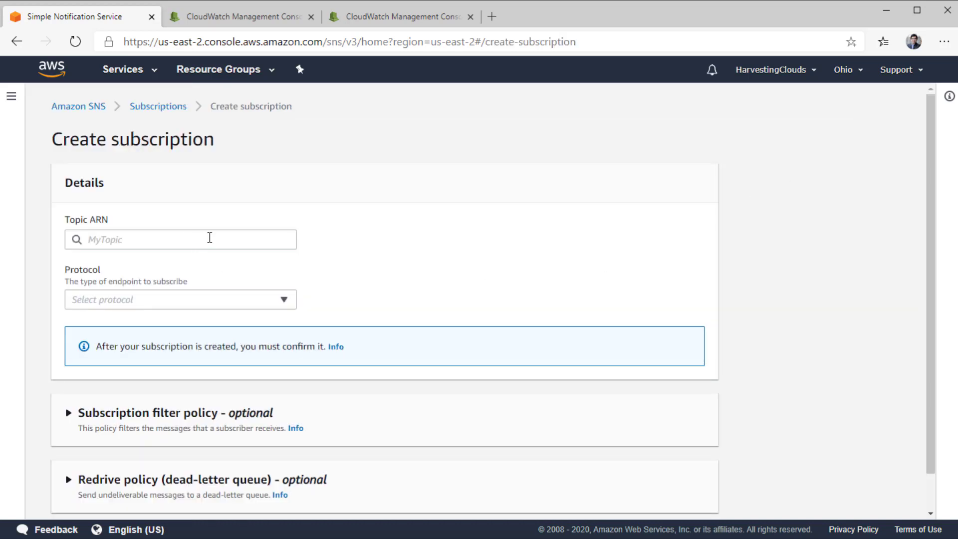
Target the FirstTopic101 topic ARN with protocol AWS Lambda, leaving the endpoint to fill.
{"action": "left_click", "coordinate": [188, 240]}
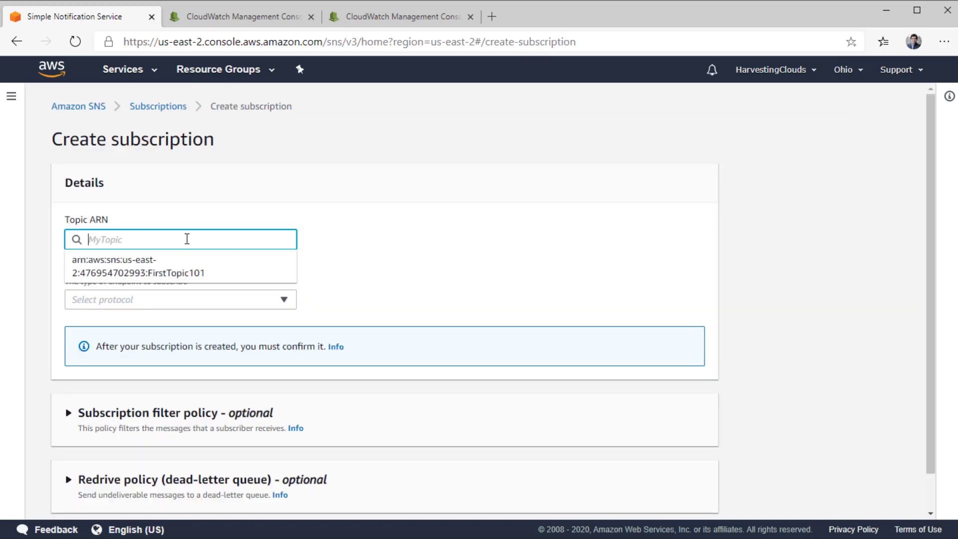
{"action": "left_click", "coordinate": [177, 268]}
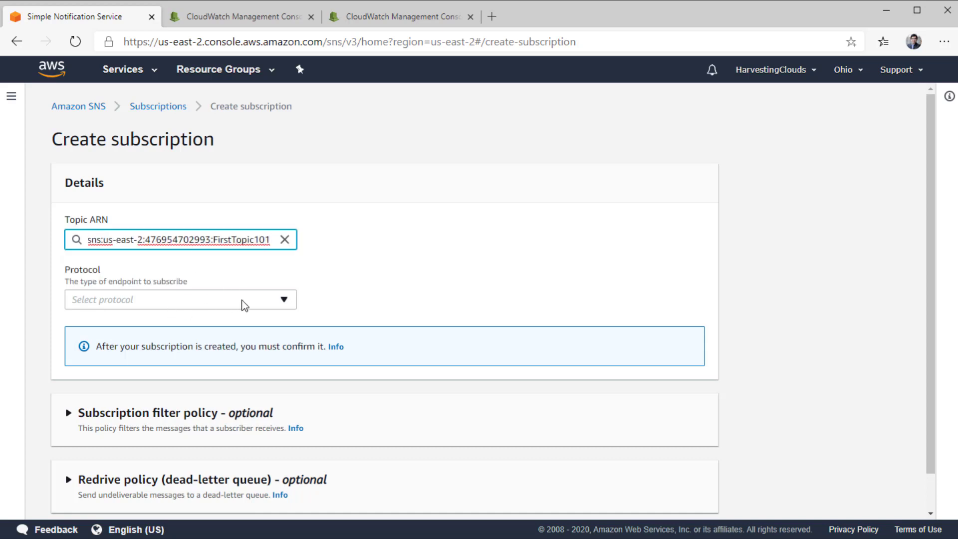
{"action": "left_click", "coordinate": [265, 299]}
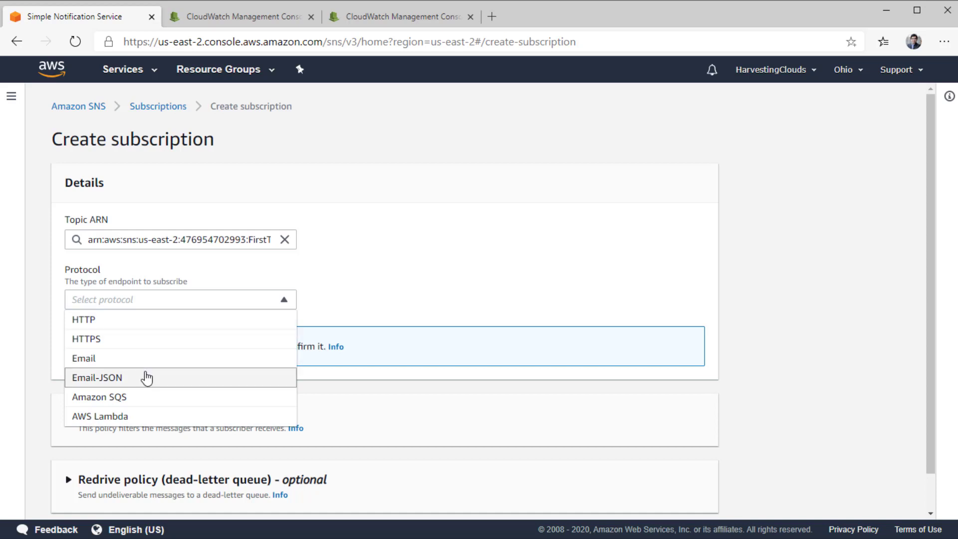
{"action": "left_click", "coordinate": [121, 416]}
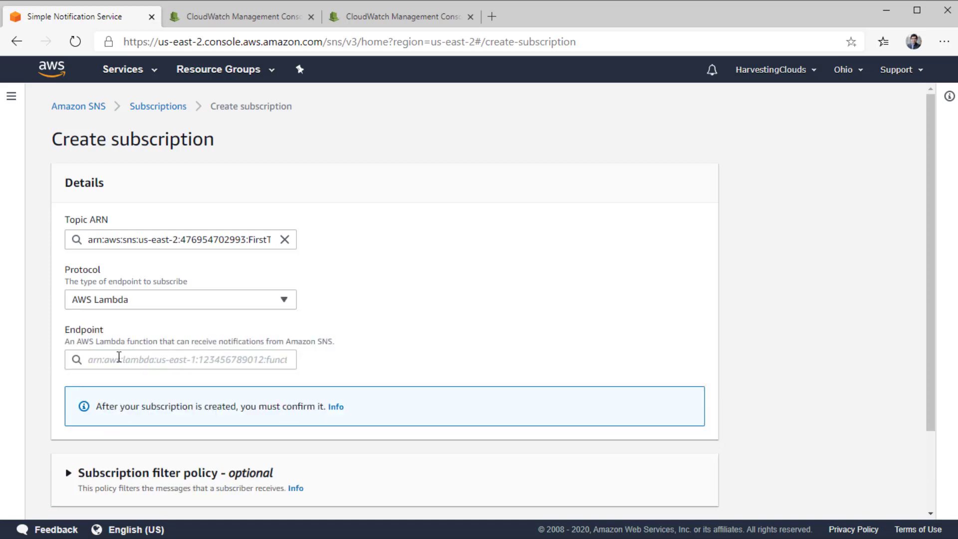
{"action": "left_click", "coordinate": [196, 359]}
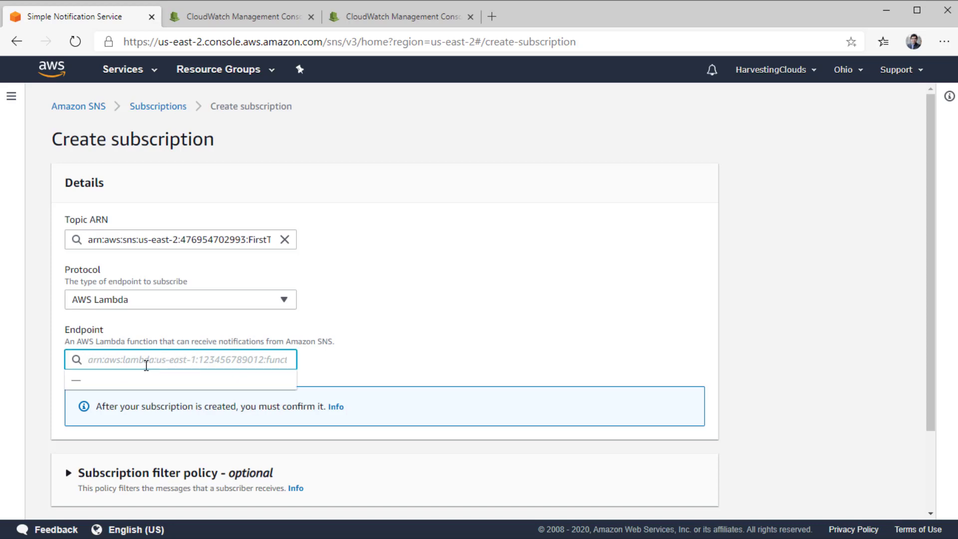